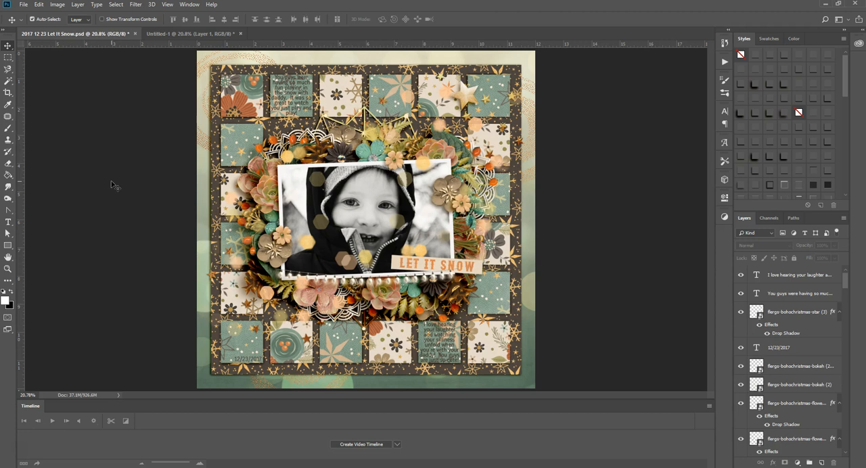
Step: Compare the finished Let It Snow layout with the untitled document holding only the photo and wire element
{"action": "left_click", "coordinate": [185, 33]}
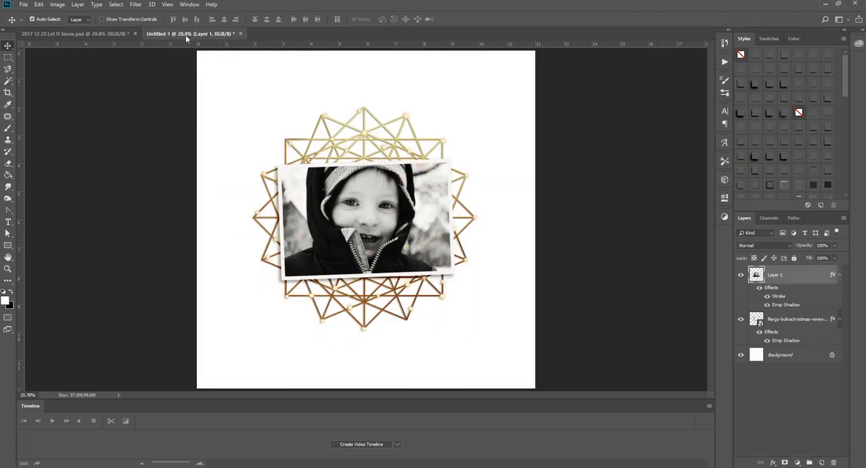
{"action": "left_click", "coordinate": [89, 34]}
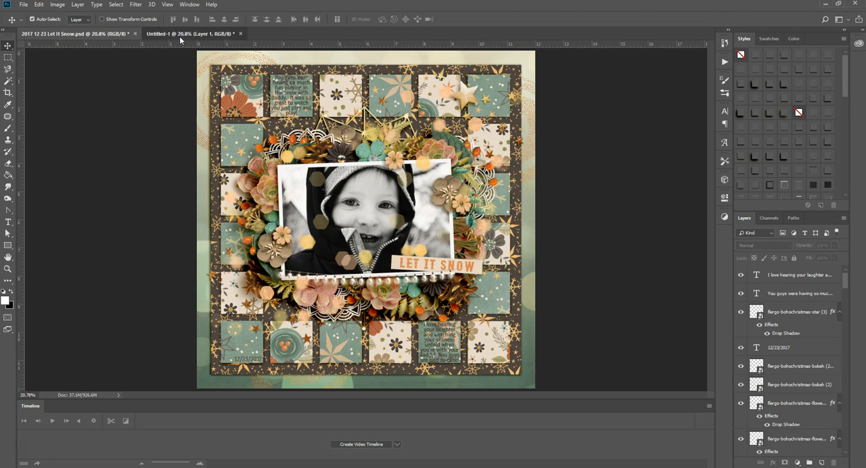
{"action": "left_click", "coordinate": [181, 34]}
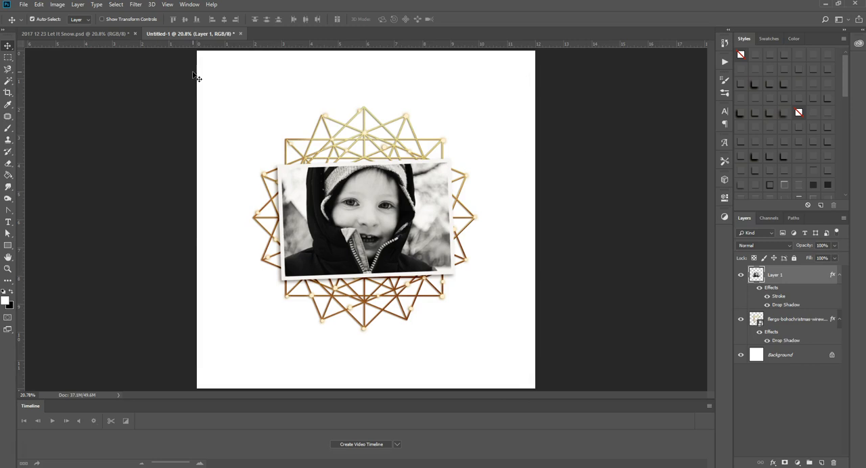
{"action": "left_click", "coordinate": [115, 34]}
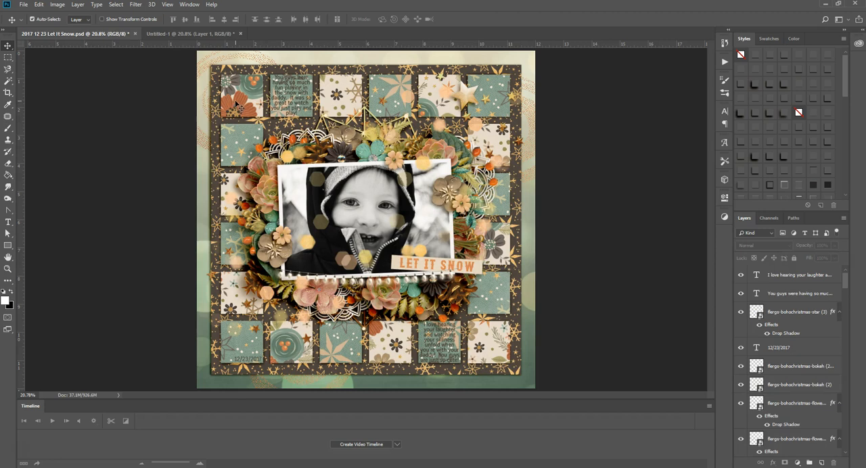
{"action": "left_click", "coordinate": [195, 34]}
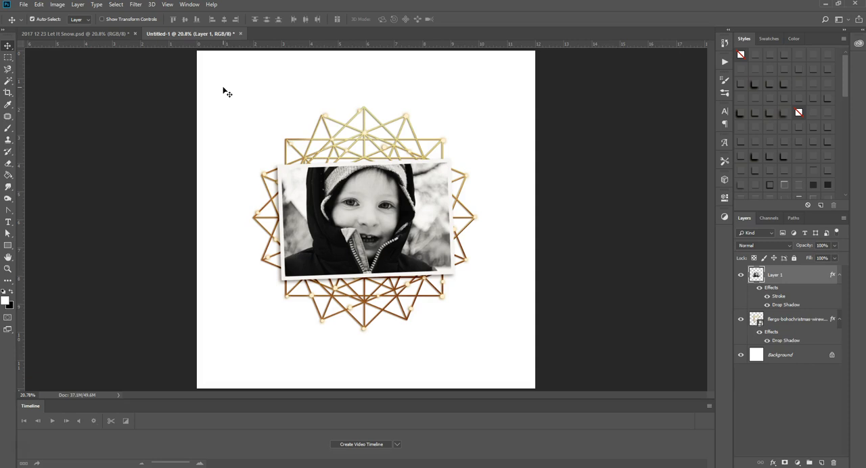
Step: Show the document grid and set its gridlines to every 1 inch in the preferences
{"action": "key", "text": "ctrl+apostrophe"}
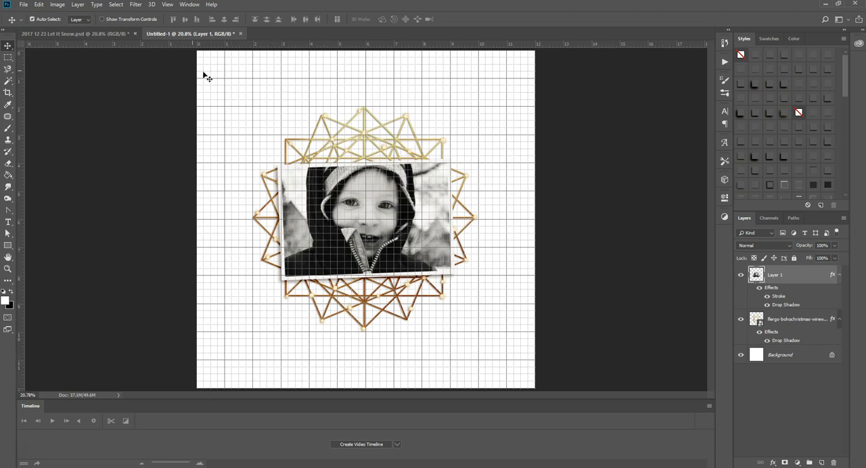
{"action": "left_click", "coordinate": [40, 5]}
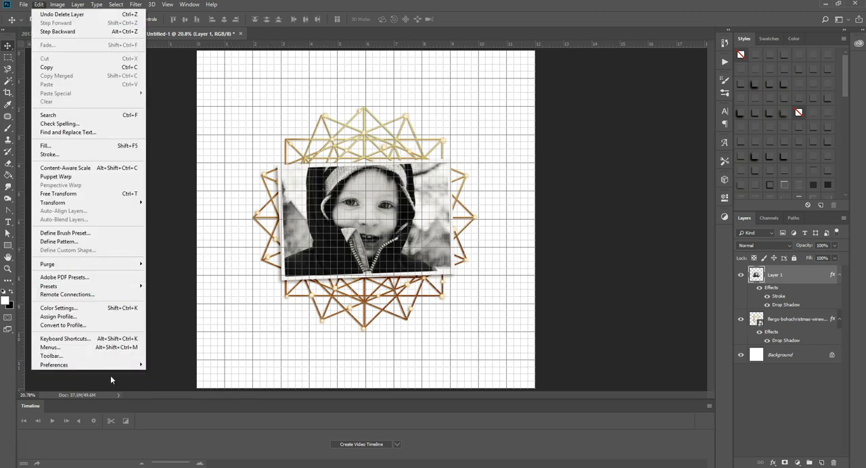
{"action": "mouse_move", "coordinate": [114, 365]}
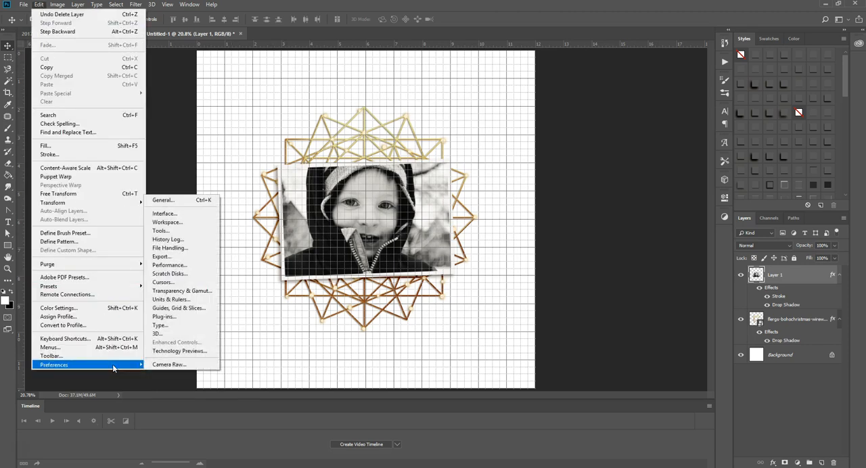
{"action": "left_click", "coordinate": [205, 309]}
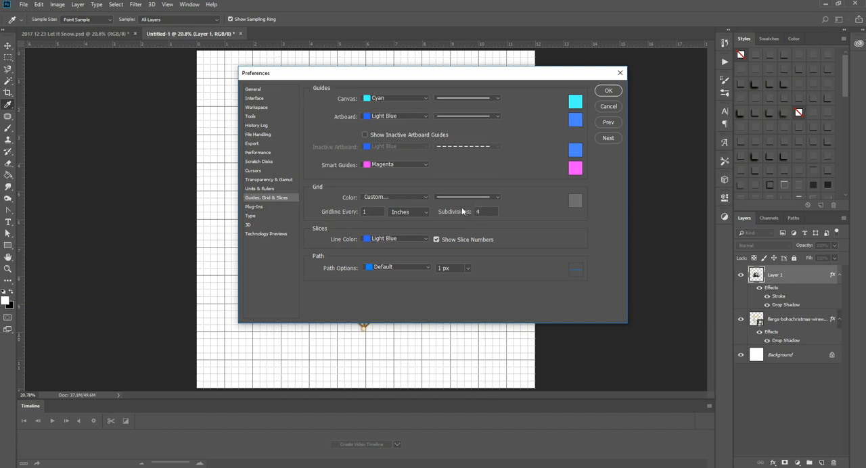
{"action": "left_click_drag", "start_coordinate": [373, 211], "coordinate": [330, 212]}
{"action": "type", "text": "2"}
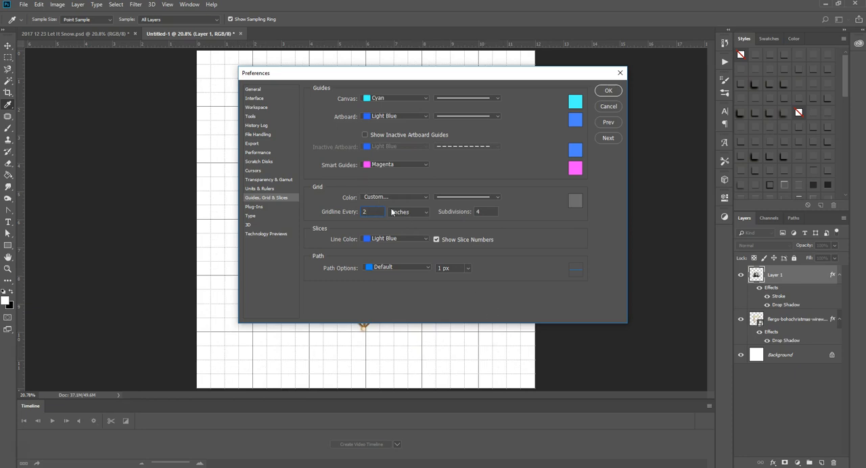
{"action": "type", "text": "1"}
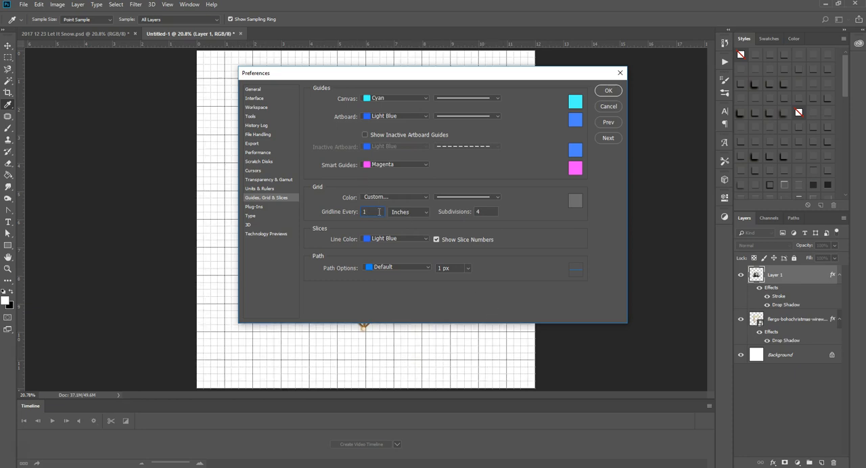
{"action": "left_click", "coordinate": [608, 90]}
{"action": "key", "text": "v"}
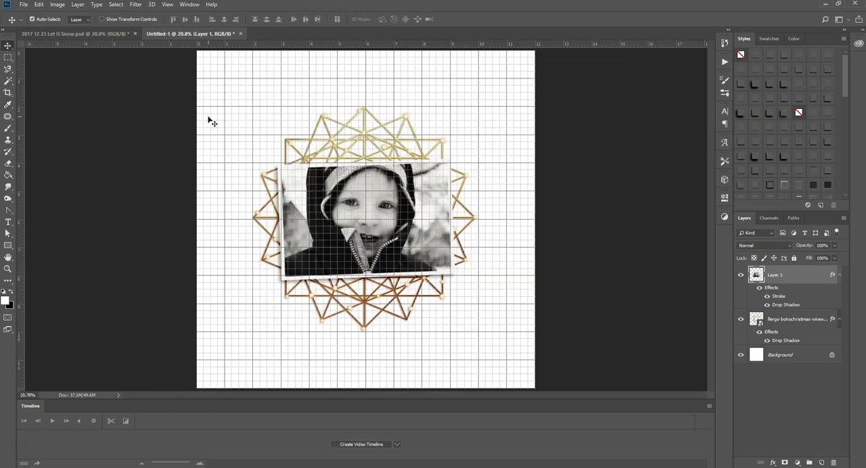
Step: Draw a black 3300 × 3300 px square inset 150 px from the canvas edges and stack it behind the photo and wire element
{"action": "left_click", "coordinate": [81, 33]}
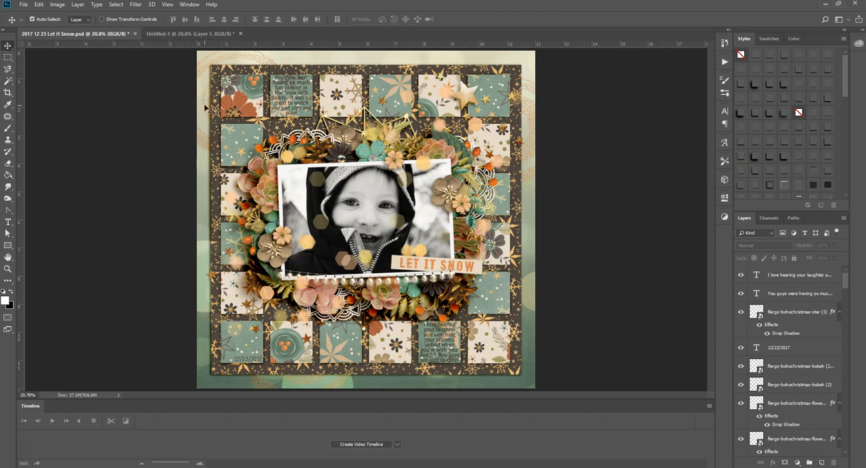
{"action": "left_click", "coordinate": [172, 33]}
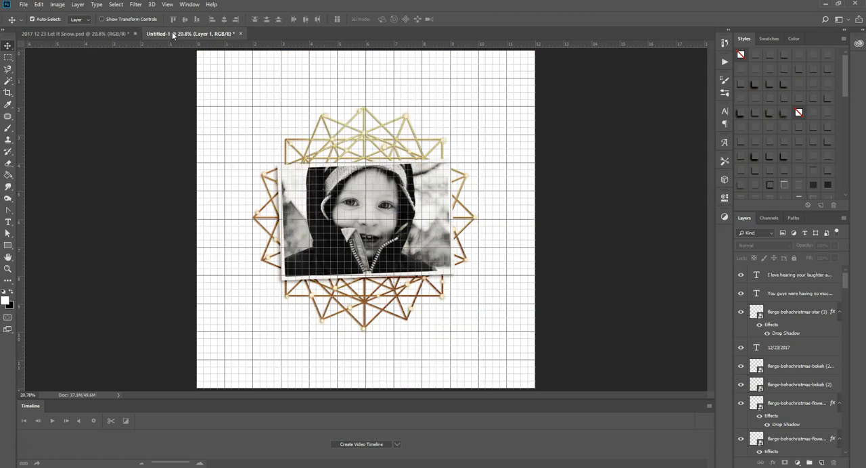
{"action": "left_click", "coordinate": [8, 248]}
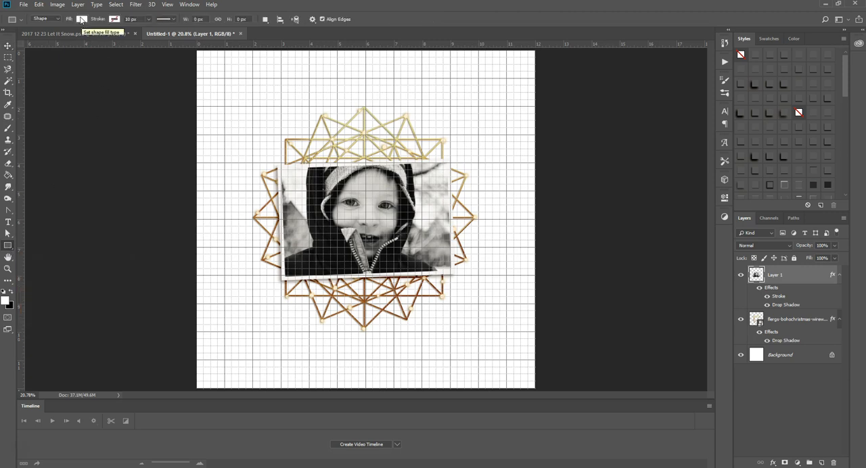
{"action": "left_click", "coordinate": [82, 19]}
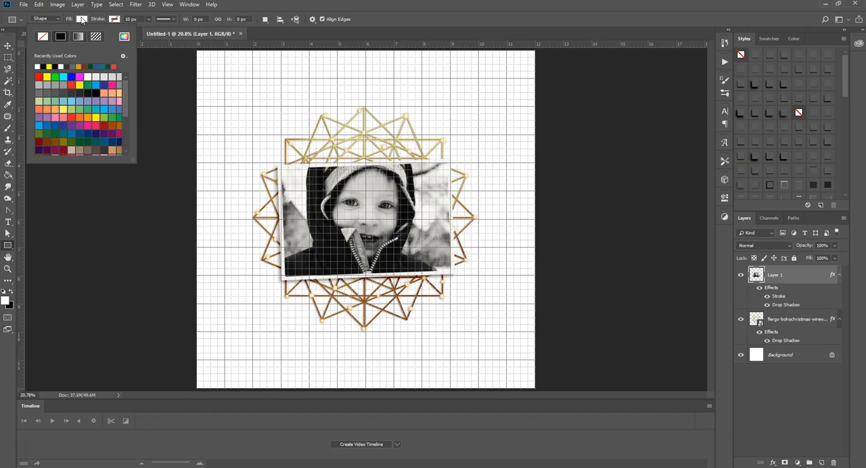
{"action": "left_click", "coordinate": [42, 66]}
{"action": "left_click", "coordinate": [79, 19]}
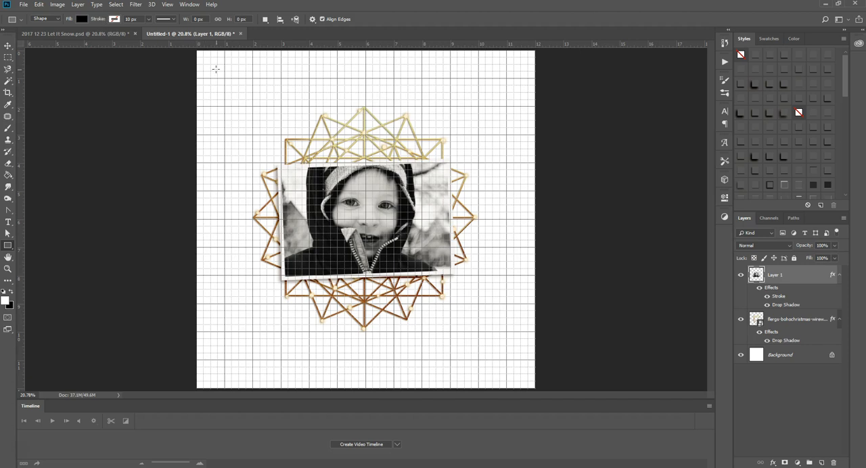
{"action": "left_click_drag", "start_coordinate": [216, 71], "coordinate": [246, 99]}
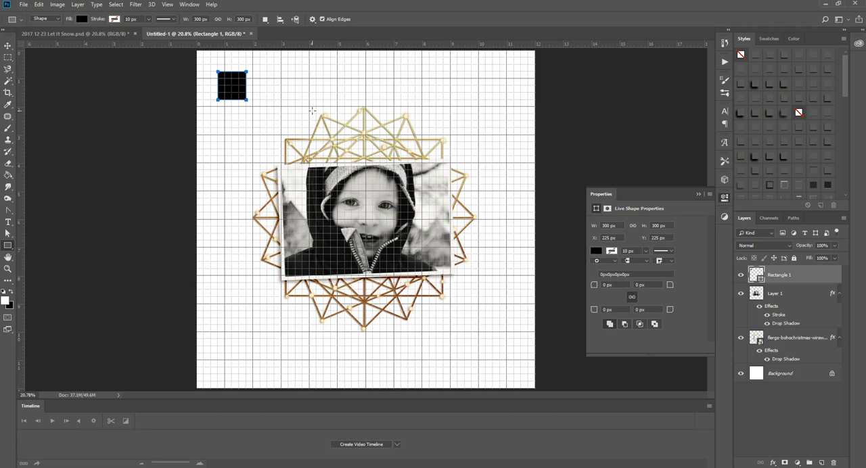
{"action": "key", "text": "ctrl+z"}
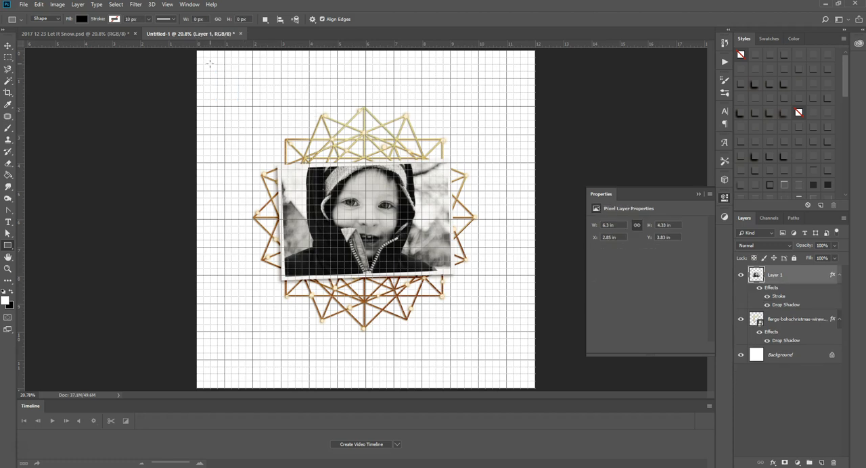
{"action": "left_click_drag", "start_coordinate": [209, 63], "coordinate": [521, 374]}
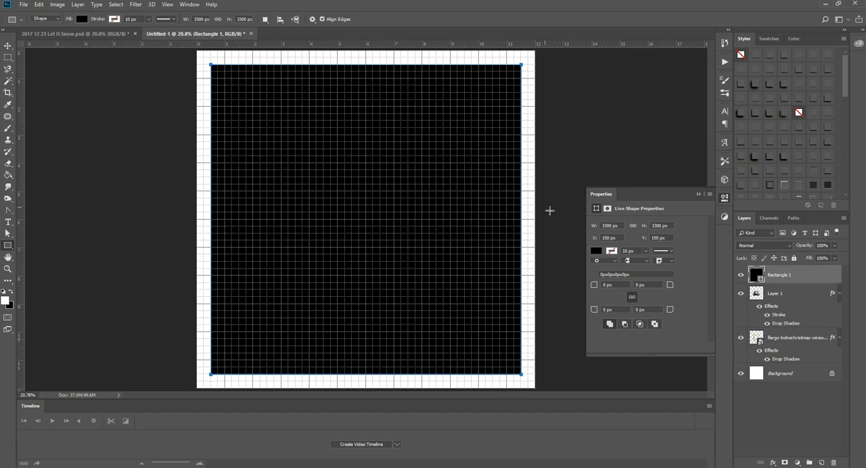
{"action": "left_click", "coordinate": [697, 194]}
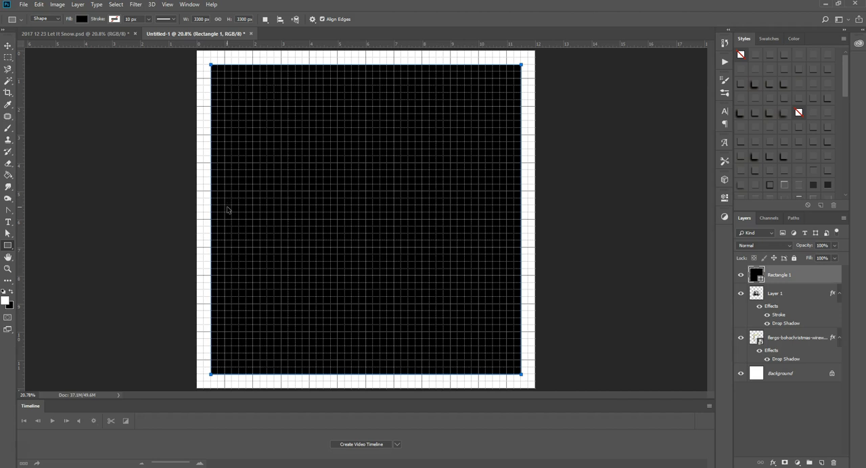
{"action": "key", "text": "ctrl+shift+bracketleft"}
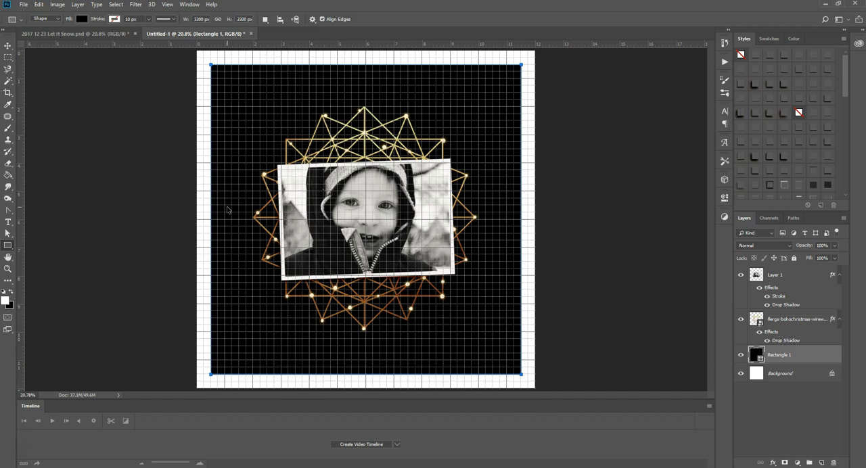
Step: Try restacking the black square between the front and just above the Background, and hide and reshow the grid
{"action": "key", "text": "ctrl+shift+bracketright"}
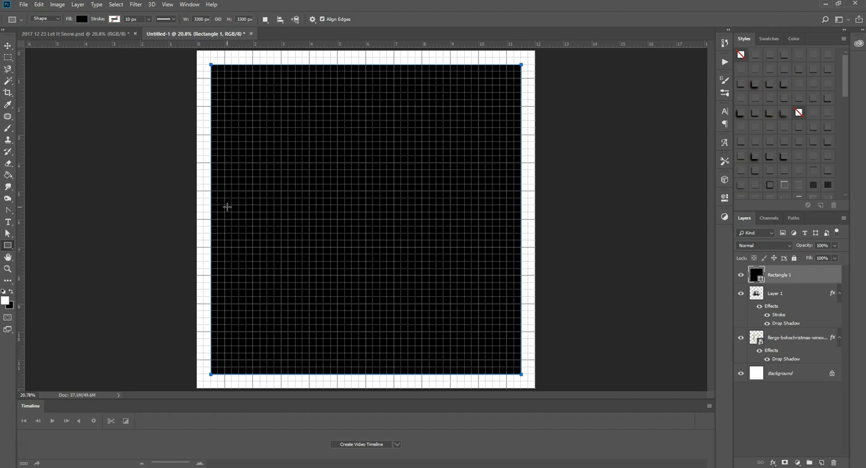
{"action": "key", "text": "ctrl+bracketleft"}
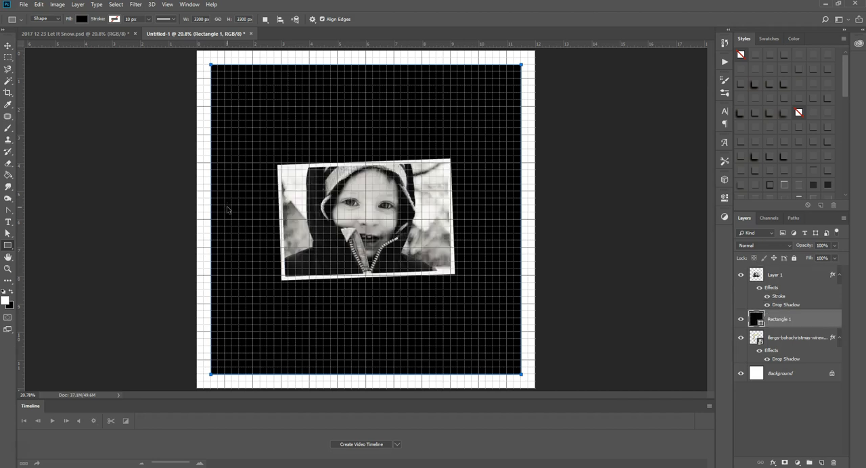
{"action": "key", "text": "ctrl+bracketleft"}
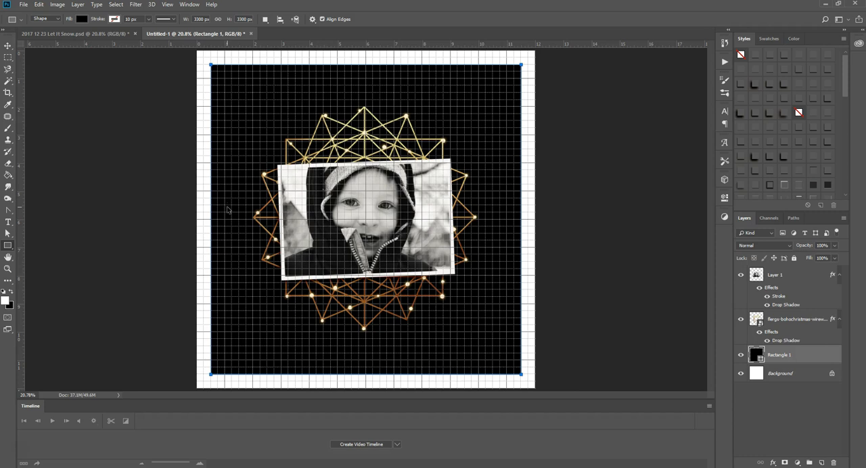
{"action": "key", "text": "ctrl+bracketright"}
{"action": "key", "text": "ctrl+bracketright"}
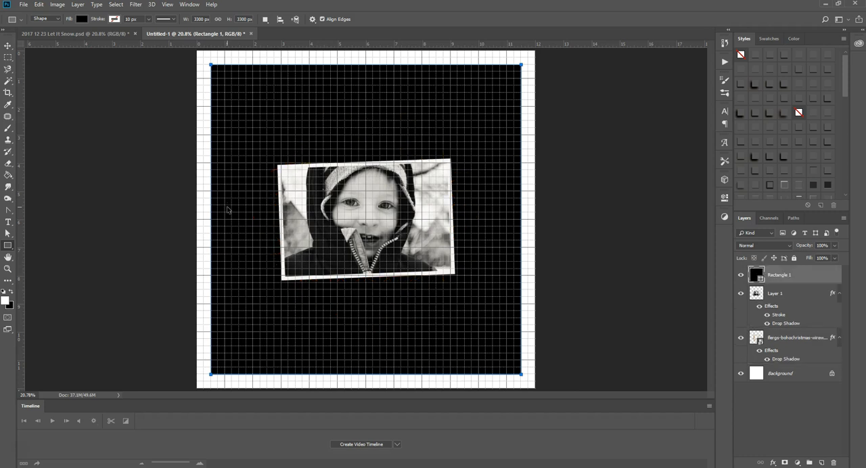
{"action": "key", "text": "ctrl+bracketleft"}
{"action": "key", "text": "ctrl+bracketleft"}
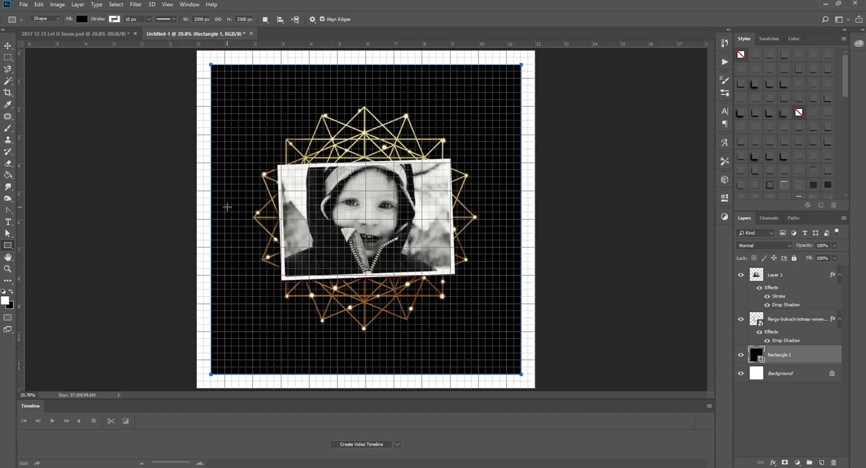
{"action": "key", "text": "ctrl+apostrophe"}
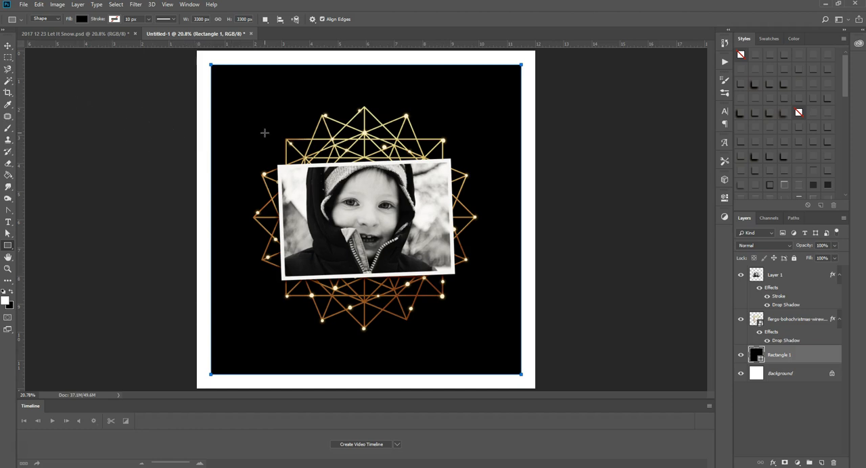
{"action": "key", "text": "ctrl+apostrophe"}
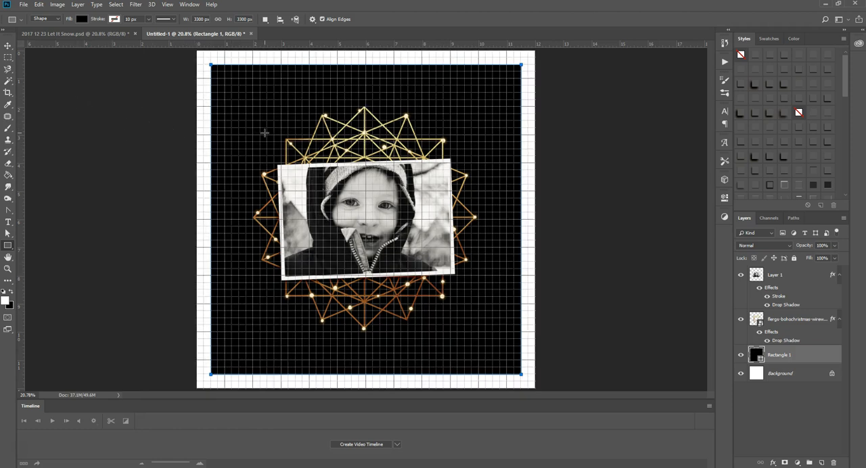
Step: Draw a white 450 × 450 px square at X 225 px, Y 225 px, stacked directly above the Background layer
{"action": "left_click", "coordinate": [784, 375]}
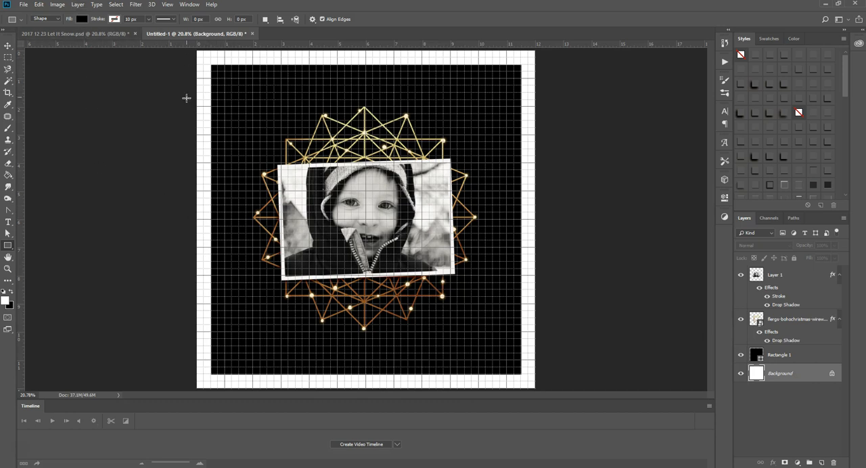
{"action": "left_click", "coordinate": [82, 20]}
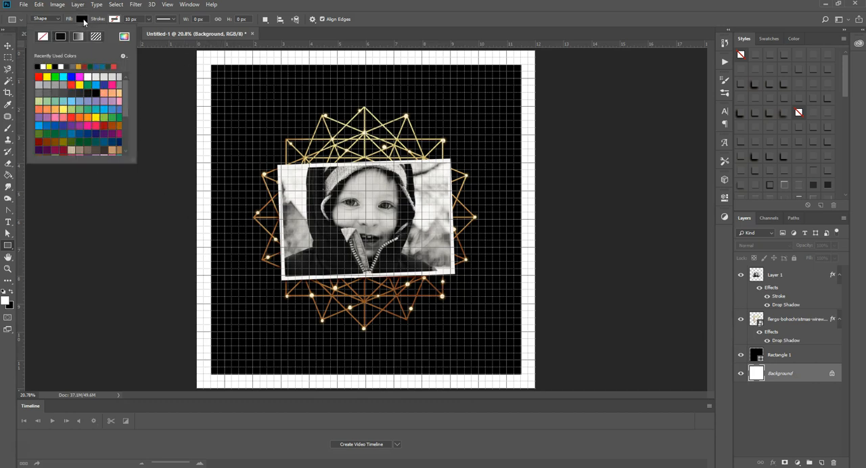
{"action": "left_click", "coordinate": [43, 66]}
{"action": "left_click", "coordinate": [83, 20]}
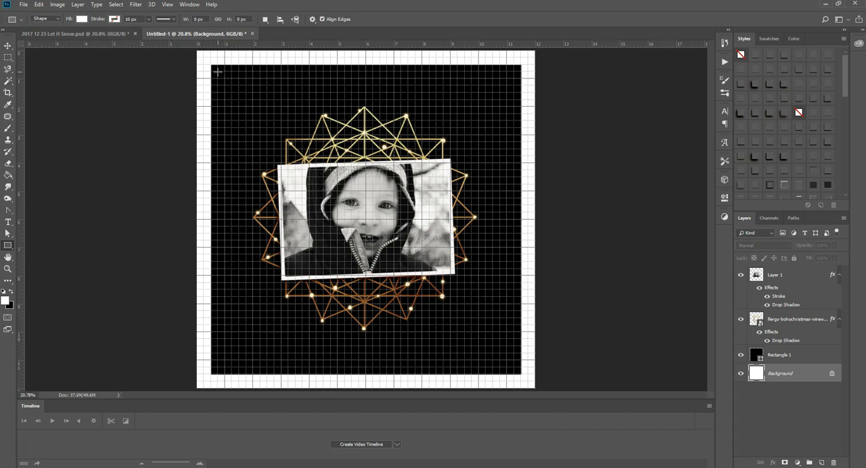
{"action": "left_click_drag", "start_coordinate": [216, 71], "coordinate": [261, 115]}
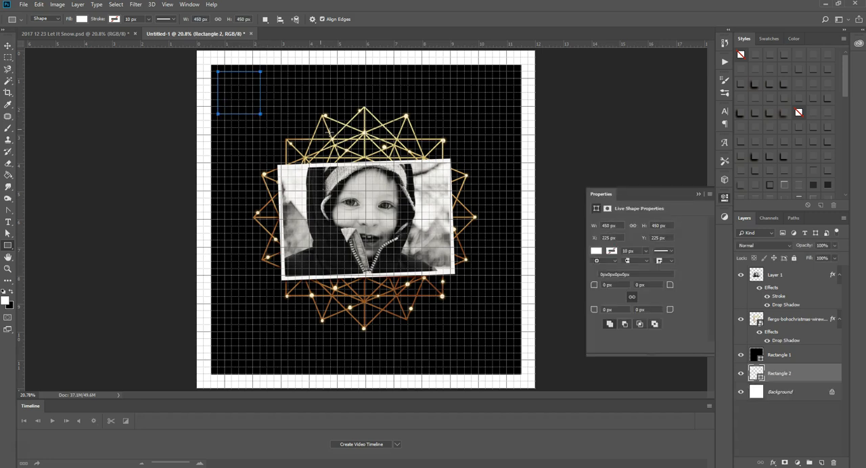
Step: Stack the white square directly above the black square and move it to X 300 px, Y 300 px
{"action": "left_click_drag", "start_coordinate": [776, 370], "coordinate": [772, 342]}
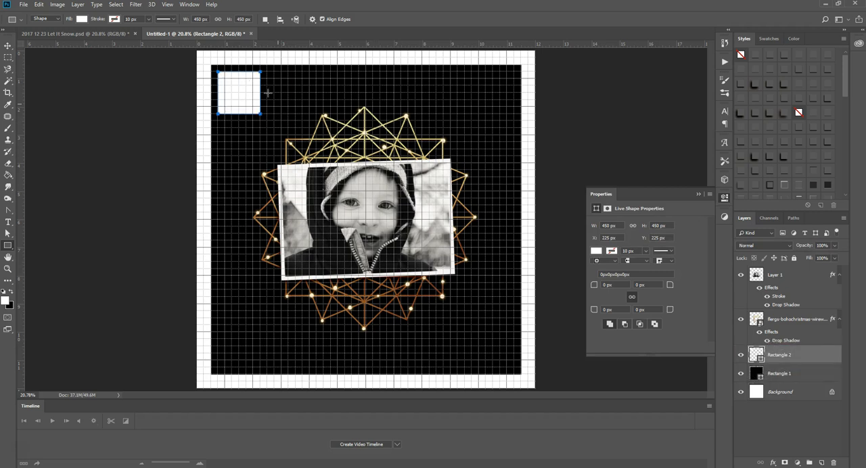
{"action": "left_click", "coordinate": [8, 46]}
{"action": "left_click_drag", "start_coordinate": [228, 94], "coordinate": [229, 97]}
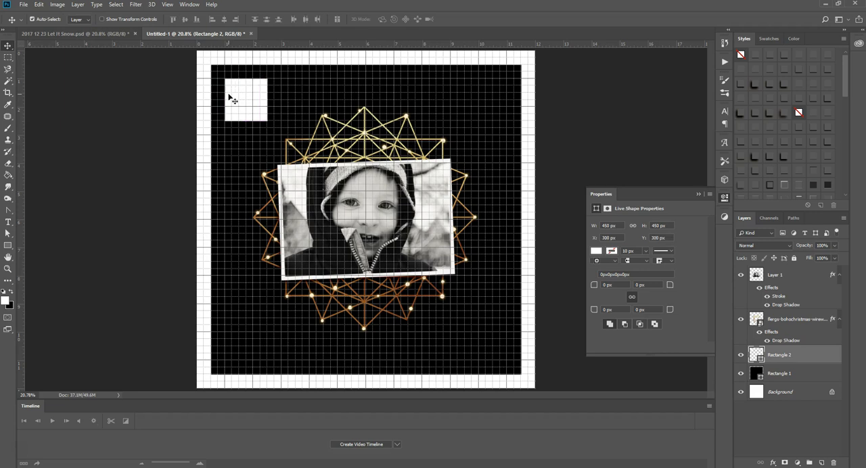
Step: Copy the white square to the black square's upper-right corner and place four more copies between them in the same row
{"action": "left_click", "coordinate": [122, 35]}
{"action": "left_click", "coordinate": [174, 32]}
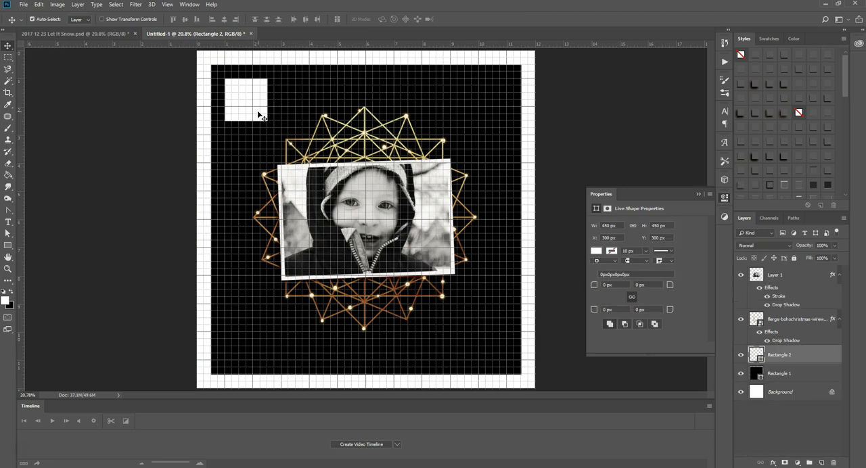
{"action": "left_click", "coordinate": [699, 194]}
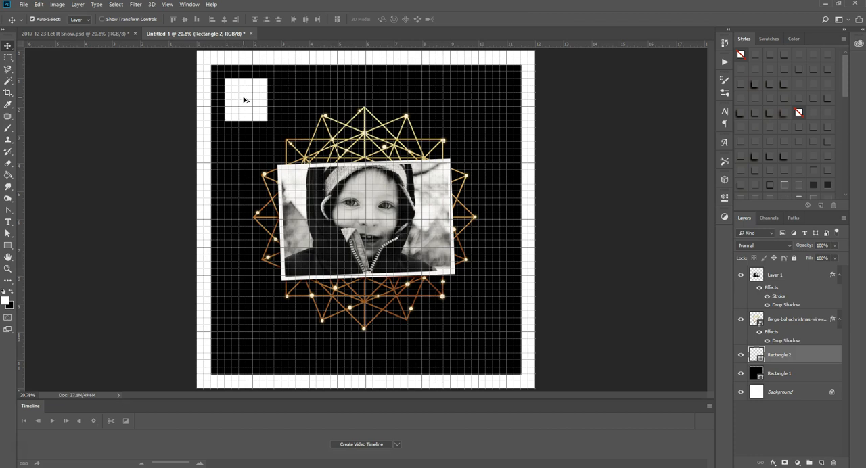
{"action": "left_click_drag", "start_coordinate": [244, 101], "coordinate": [483, 137]}
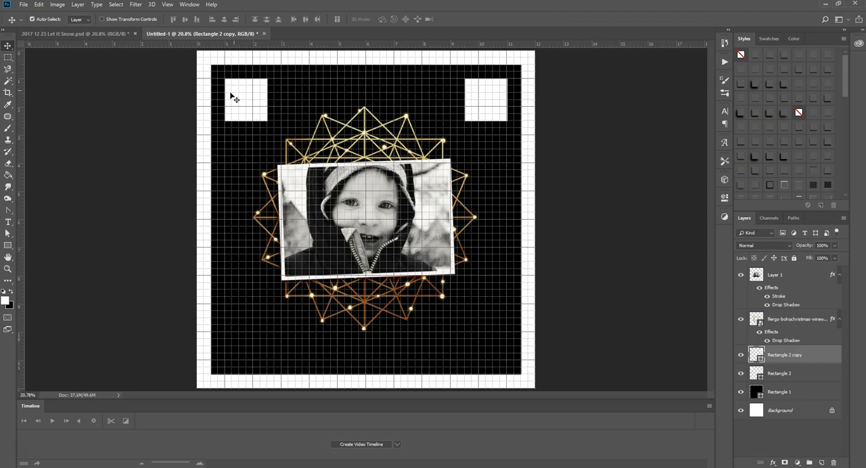
{"action": "left_click_drag", "start_coordinate": [234, 93], "coordinate": [433, 91]}
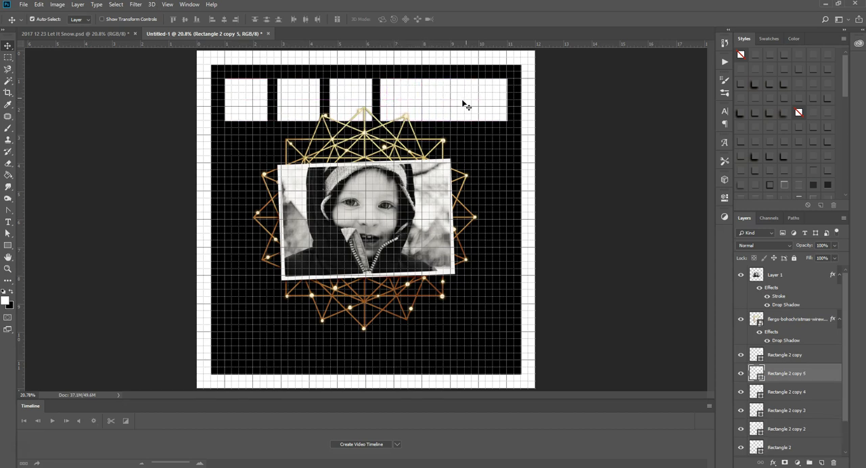
Step: Distribute the six white squares of the top row evenly by their horizontal centers
{"action": "scroll", "coordinate": [808, 358], "scroll_direction": "down", "scroll_amount": 2}
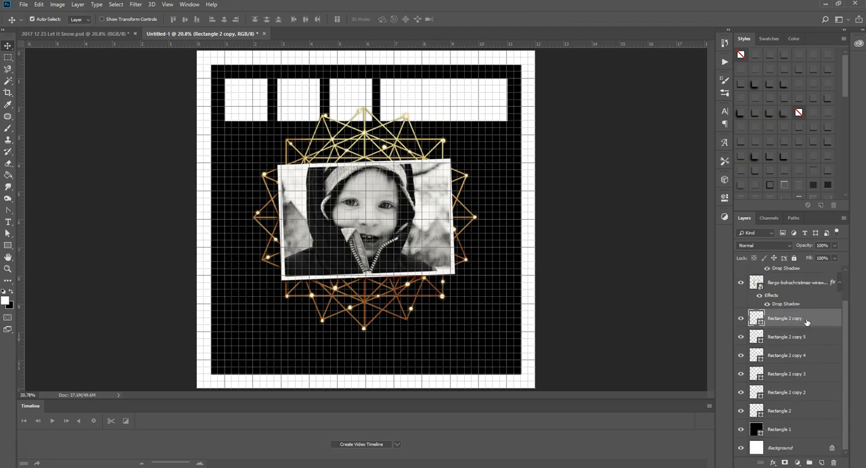
{"action": "left_click", "coordinate": [795, 412], "text": "shift"}
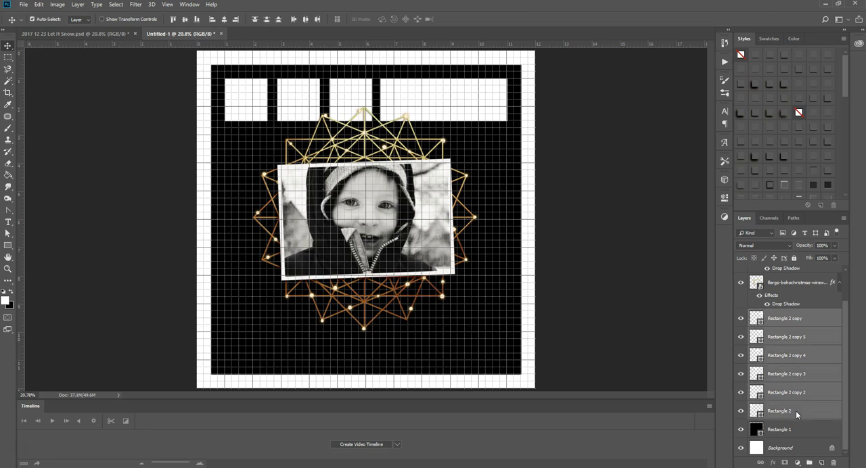
{"action": "left_click", "coordinate": [307, 20]}
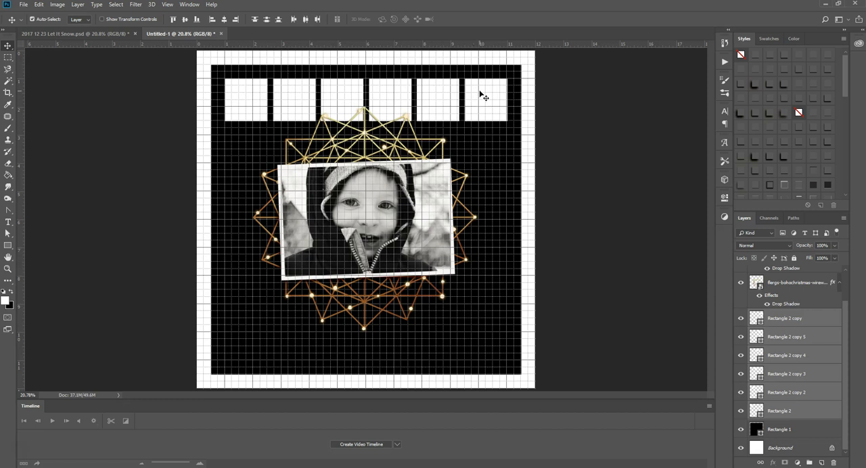
Step: Copy the row of six squares straight down to the black square's lower edge and compare with the finished layout
{"action": "left_click_drag", "start_coordinate": [483, 89], "coordinate": [529, 335]}
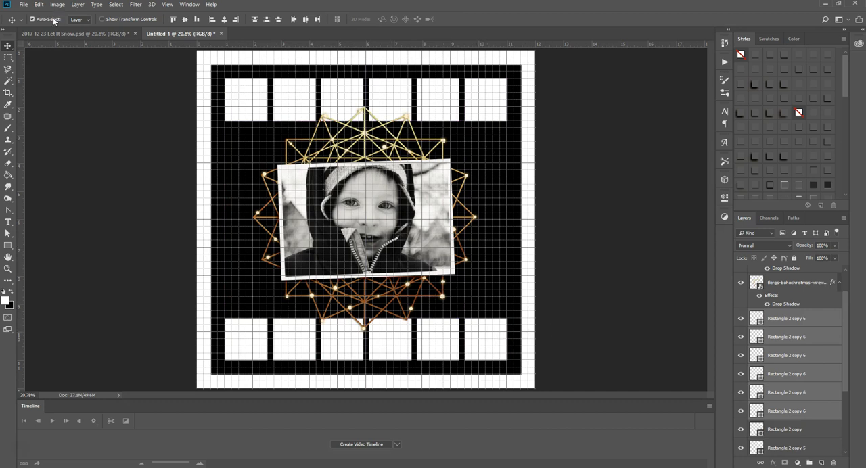
{"action": "left_click", "coordinate": [72, 33]}
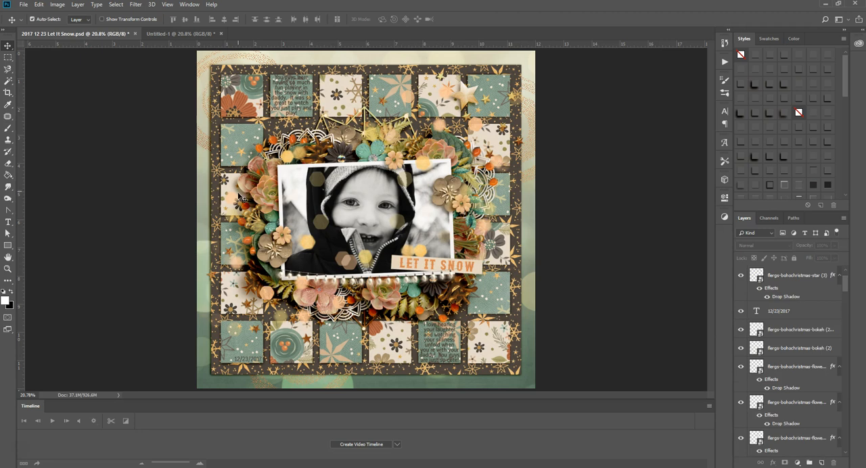
{"action": "left_click", "coordinate": [179, 33]}
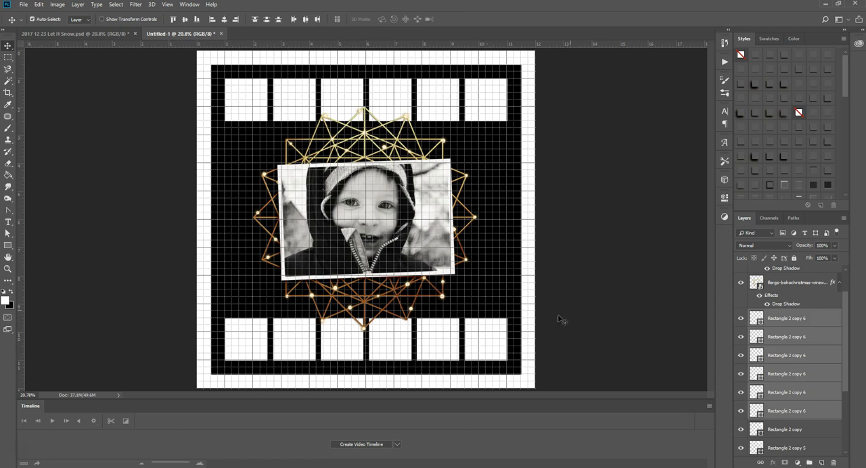
Step: Show transform controls and copy the four middle squares of the bottom row 4.25 in straight up to the canvas center
{"action": "left_click", "coordinate": [497, 333]}
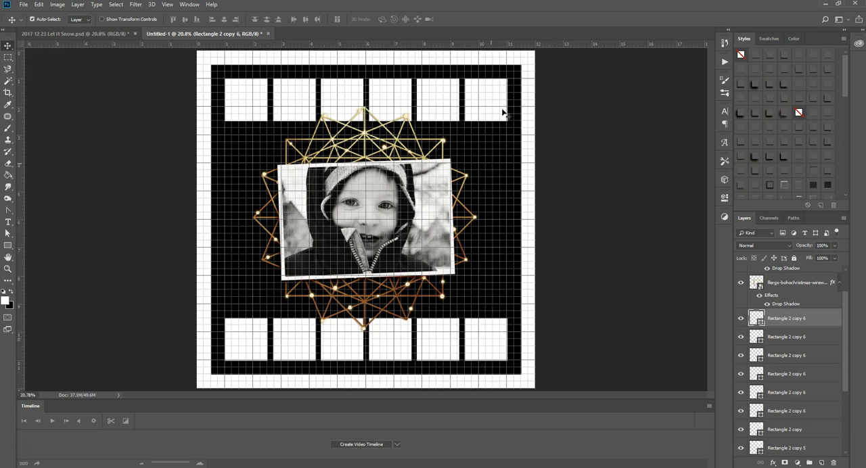
{"action": "left_click", "coordinate": [433, 341]}
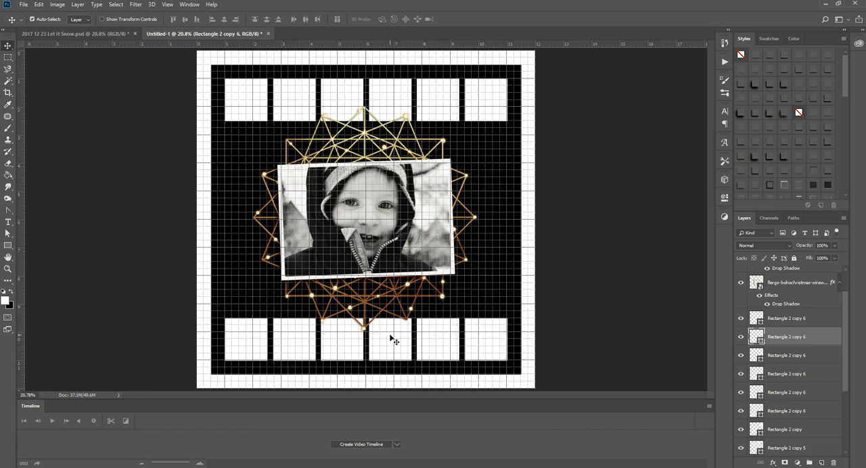
{"action": "left_click", "coordinate": [115, 20]}
{"action": "left_click", "coordinate": [372, 341], "text": "shift"}
{"action": "left_click", "coordinate": [345, 340], "text": "shift"}
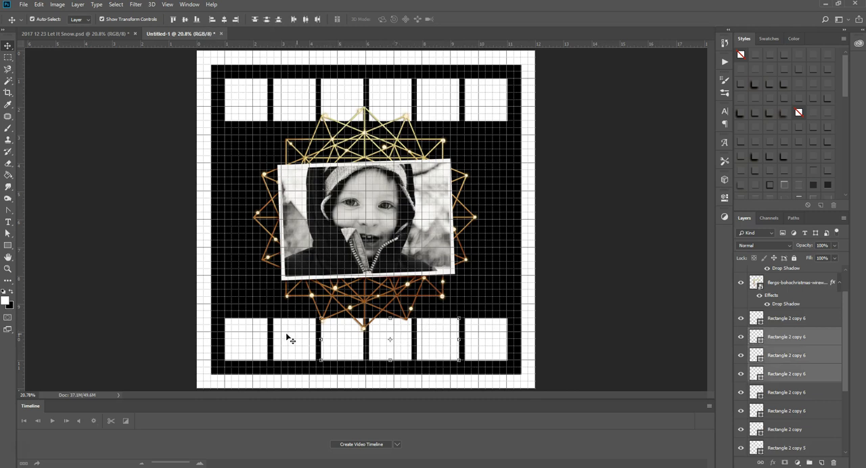
{"action": "left_click", "coordinate": [289, 338], "text": "shift"}
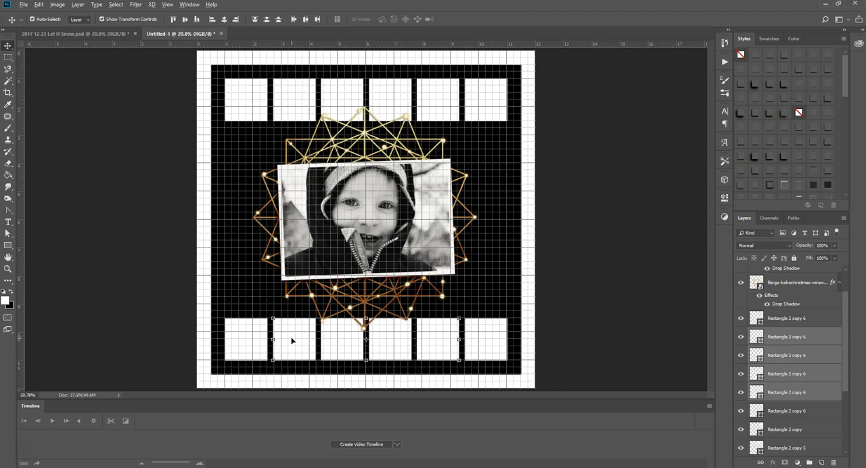
{"action": "left_click_drag", "start_coordinate": [290, 340], "coordinate": [298, 218]}
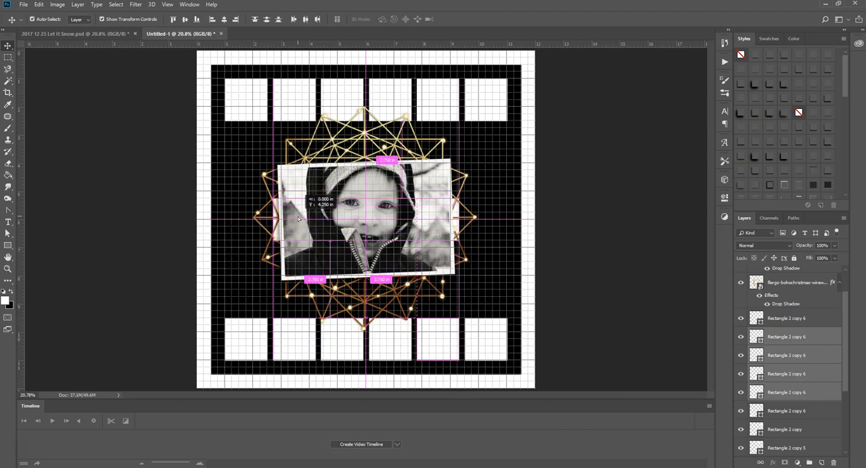
{"action": "left_click_drag", "start_coordinate": [297, 216], "coordinate": [298, 216]}
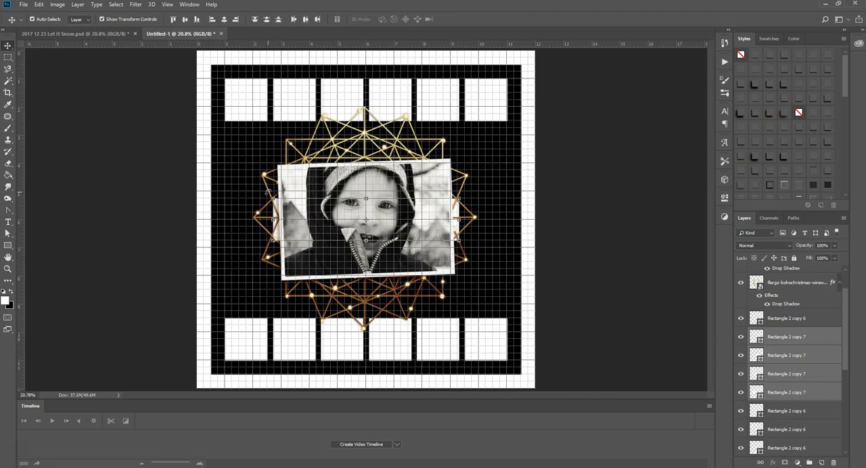
Step: Rotate the four copied squares 90° and move them 4.25 in right to form the right column at X 3075 px, Y 1800 px
{"action": "key", "text": "ctrl+t"}
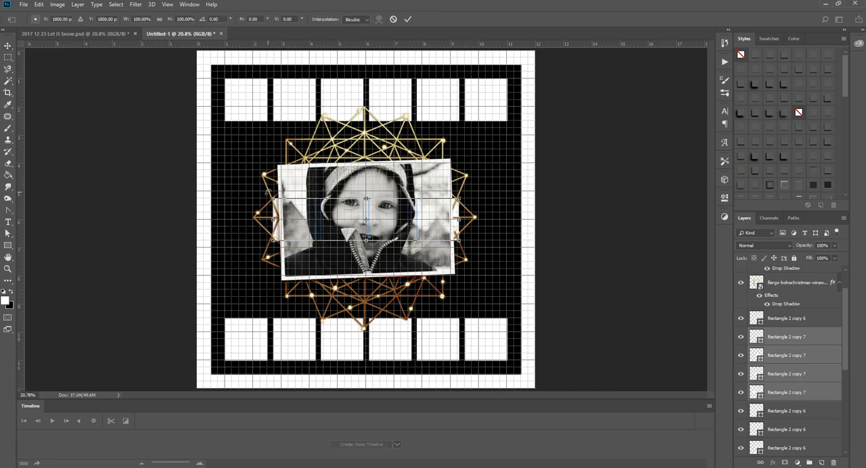
{"action": "left_click_drag", "start_coordinate": [267, 192], "coordinate": [385, 160]}
{"action": "left_click_drag", "start_coordinate": [354, 135], "coordinate": [470, 142]}
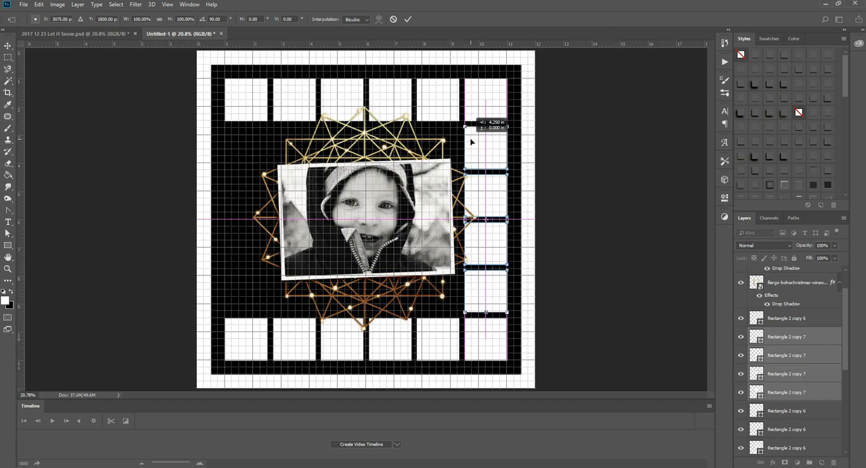
{"action": "left_click_drag", "start_coordinate": [471, 142], "coordinate": [472, 141]}
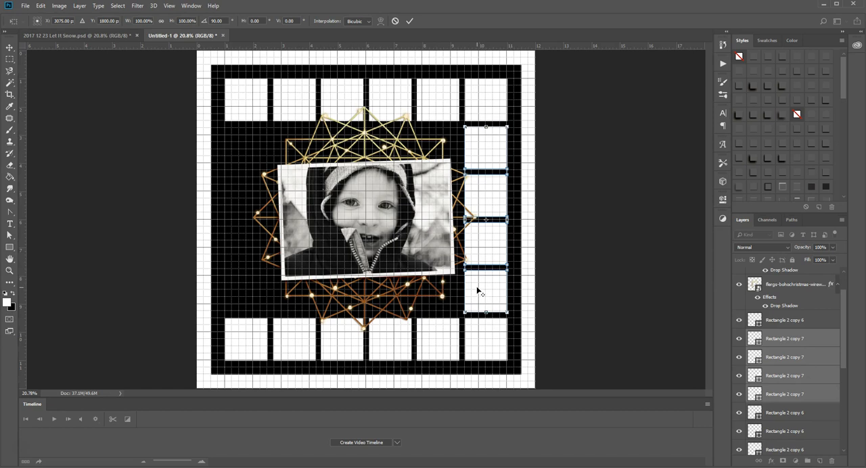
{"action": "key", "text": "alt+space"}
{"action": "key", "text": "Escape"}
{"action": "left_click", "coordinate": [10, 48]}
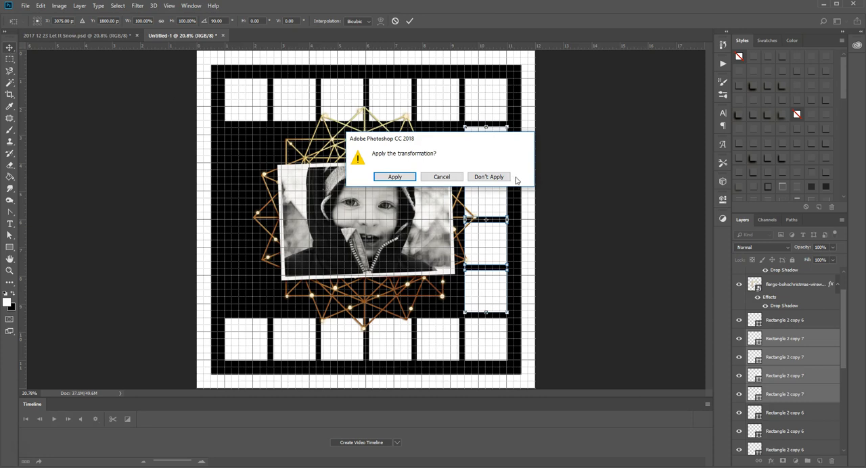
{"action": "left_click", "coordinate": [396, 177]}
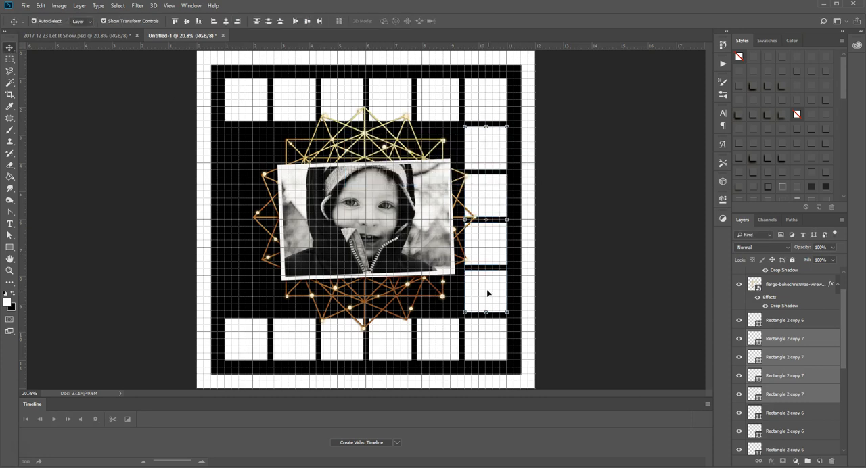
Step: Copy the right column of four squares across to the left edge to close the frame, and hide the grid
{"action": "left_click_drag", "start_coordinate": [490, 295], "coordinate": [251, 286]}
{"action": "key", "text": "ctrl+j"}
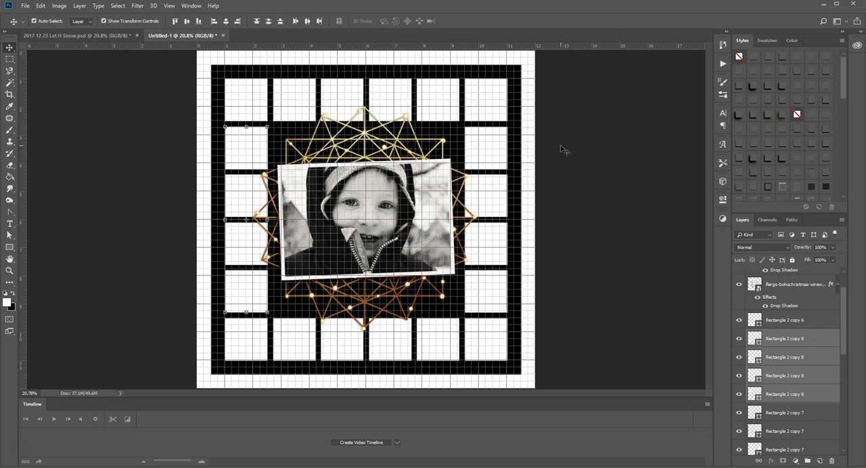
{"action": "left_click", "coordinate": [447, 383]}
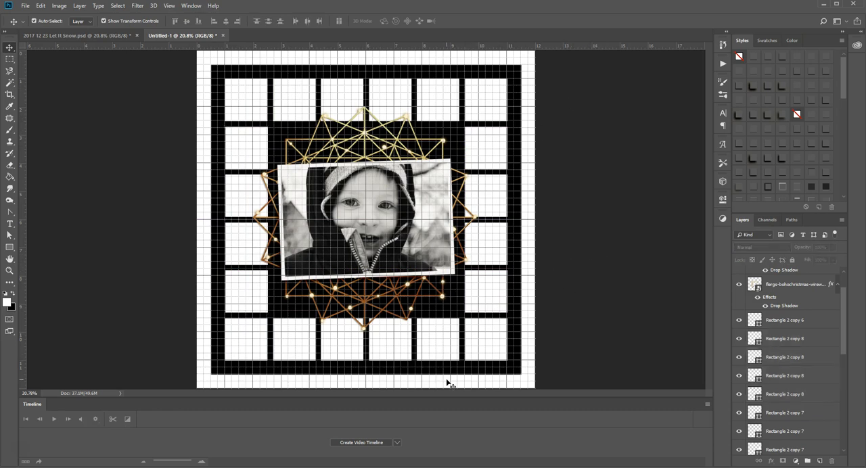
{"action": "key", "text": "ctrl+apostrophe"}
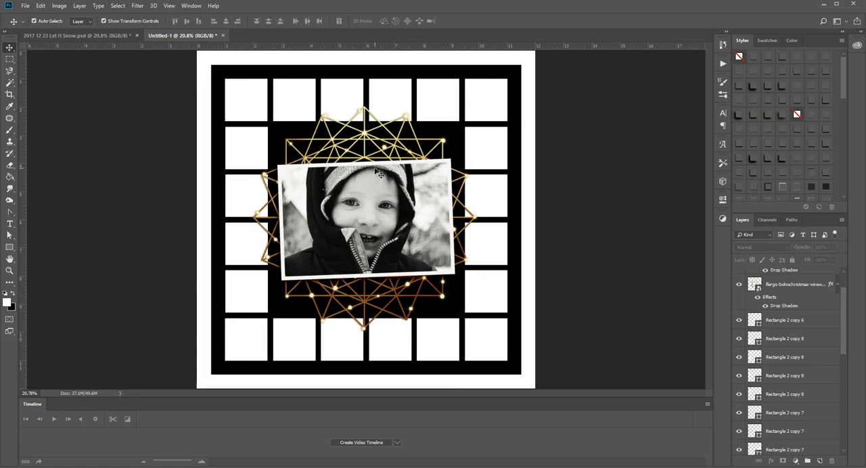
Step: Compare the frame of white squares with the patterned squares in the finished Let It Snow layout
{"action": "left_click", "coordinate": [105, 35]}
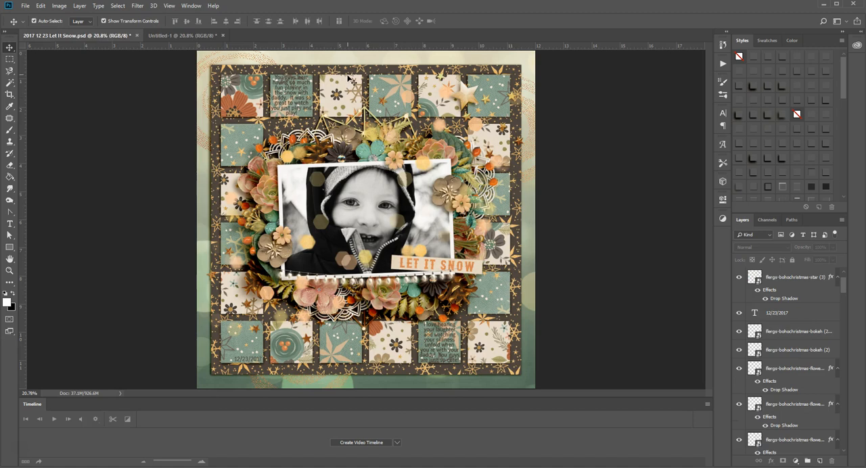
{"action": "left_click", "coordinate": [175, 35]}
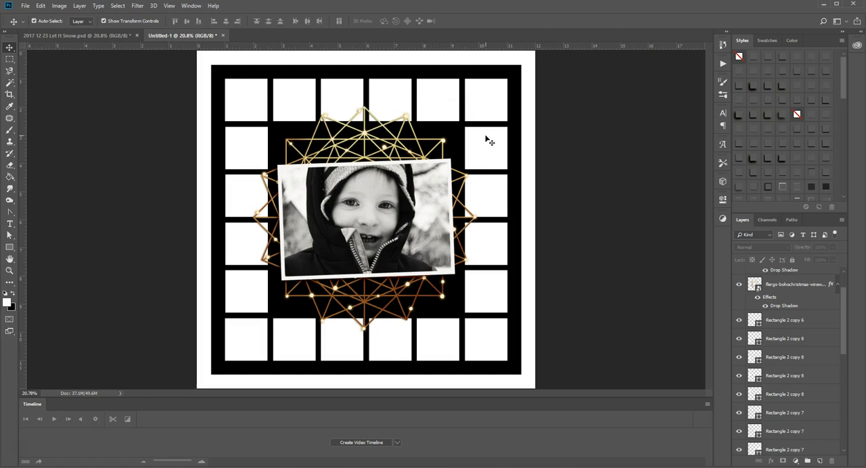
{"action": "left_click", "coordinate": [101, 35]}
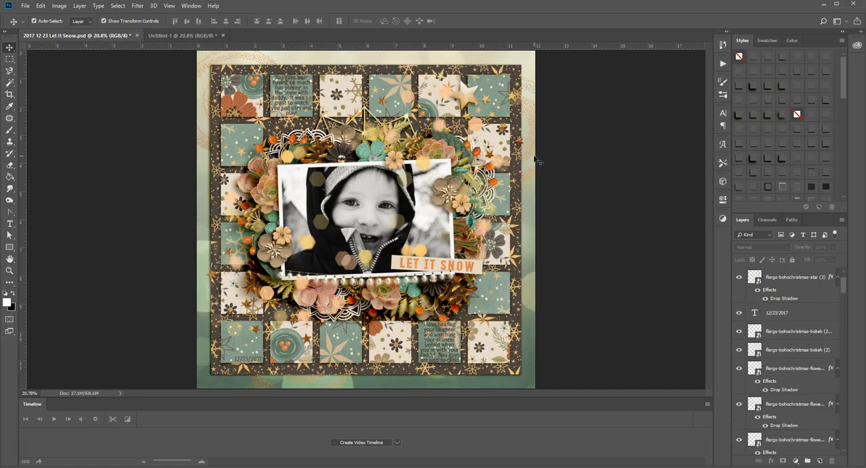
{"action": "left_click", "coordinate": [179, 36]}
{"action": "left_click", "coordinate": [252, 106]}
{"action": "left_click", "coordinate": [391, 98]}
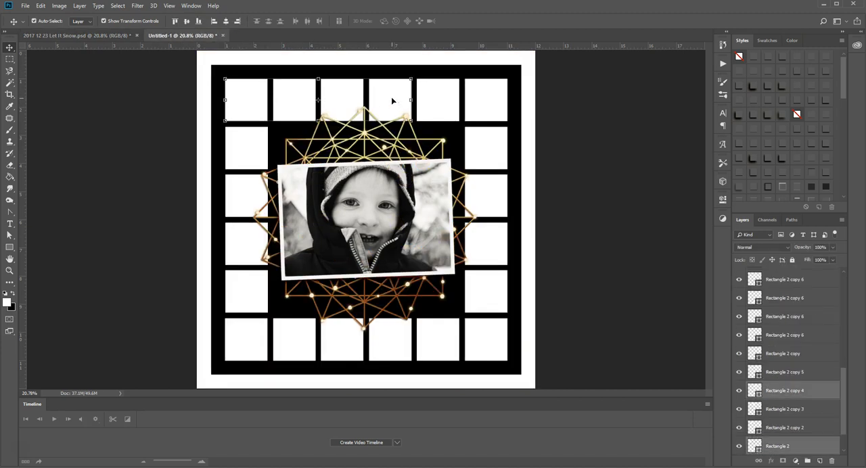
{"action": "left_click", "coordinate": [498, 211]}
{"action": "left_click", "coordinate": [383, 354], "text": "shift"}
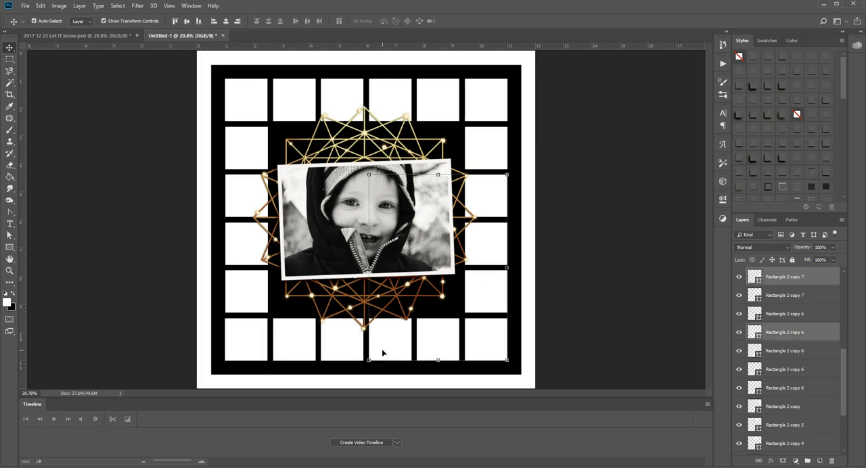
{"action": "left_click", "coordinate": [572, 210]}
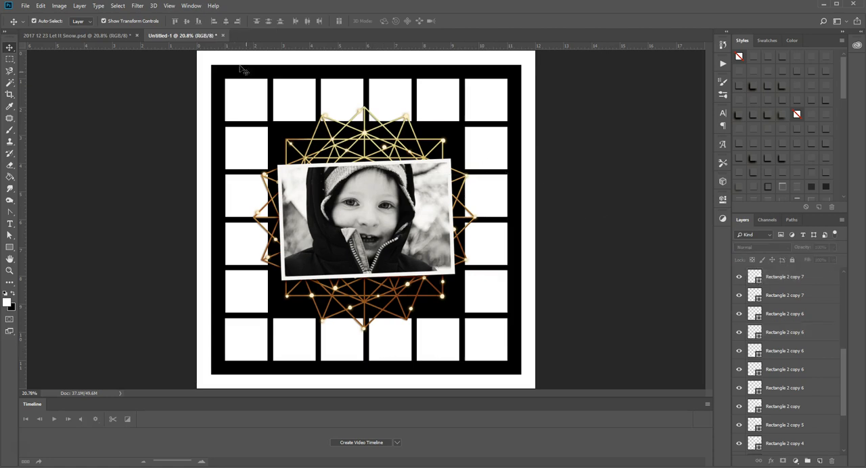
Step: Merge every second square around the frame, starting with the upper-left one, into one shape layer and hide that layer
{"action": "left_click", "coordinate": [247, 100]}
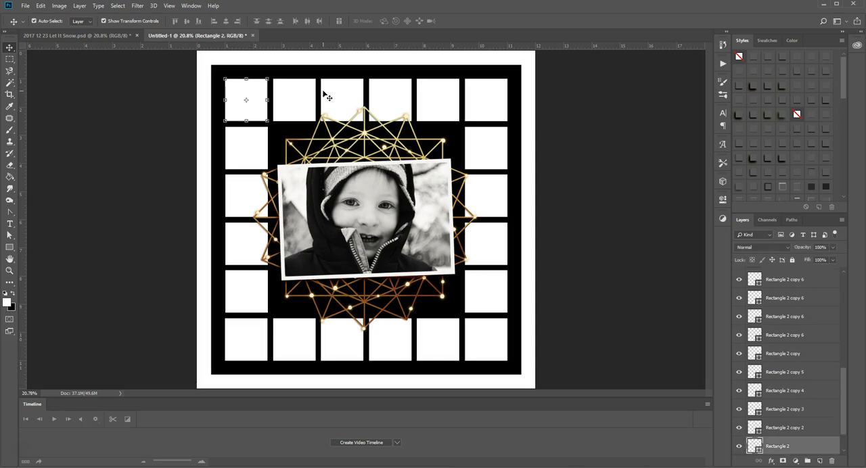
{"action": "left_click", "coordinate": [346, 92], "text": "shift"}
{"action": "left_click", "coordinate": [430, 104], "text": "shift"}
{"action": "left_click", "coordinate": [483, 150], "text": "shift"}
{"action": "left_click", "coordinate": [494, 250], "text": "shift"}
{"action": "left_click", "coordinate": [479, 337], "text": "shift"}
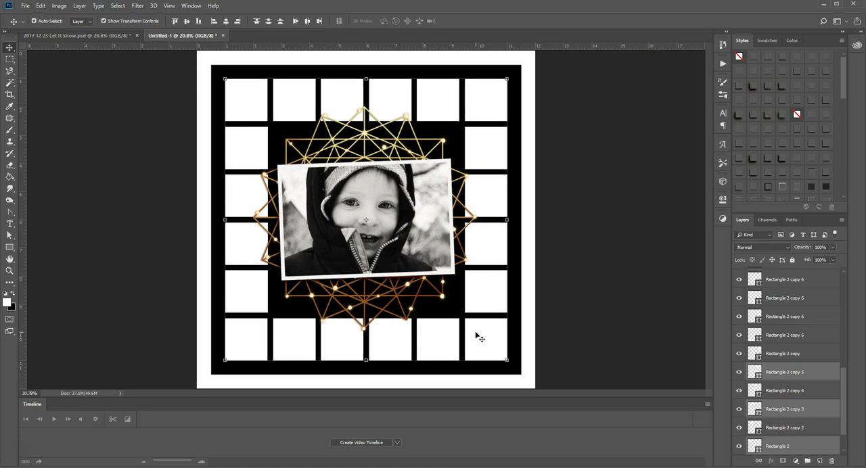
{"action": "left_click", "coordinate": [396, 332], "text": "shift"}
{"action": "left_click", "coordinate": [290, 334], "text": "shift"}
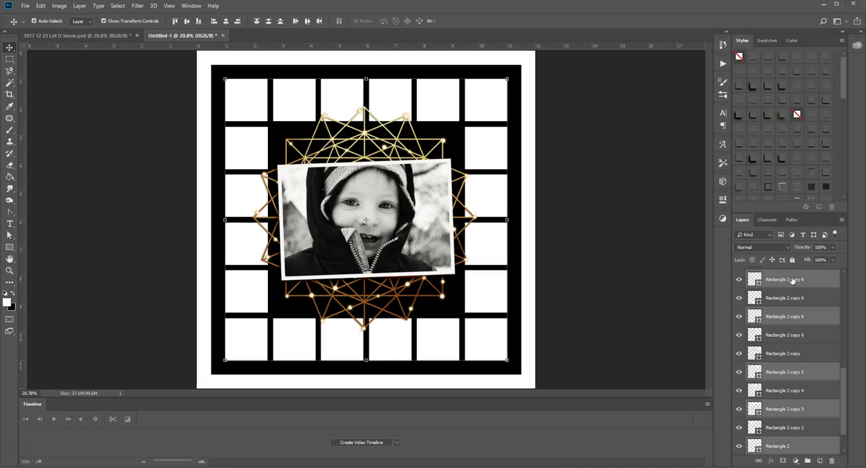
{"action": "key", "text": "ctrl+e"}
{"action": "scroll", "coordinate": [802, 318], "scroll_direction": "up", "scroll_amount": 3}
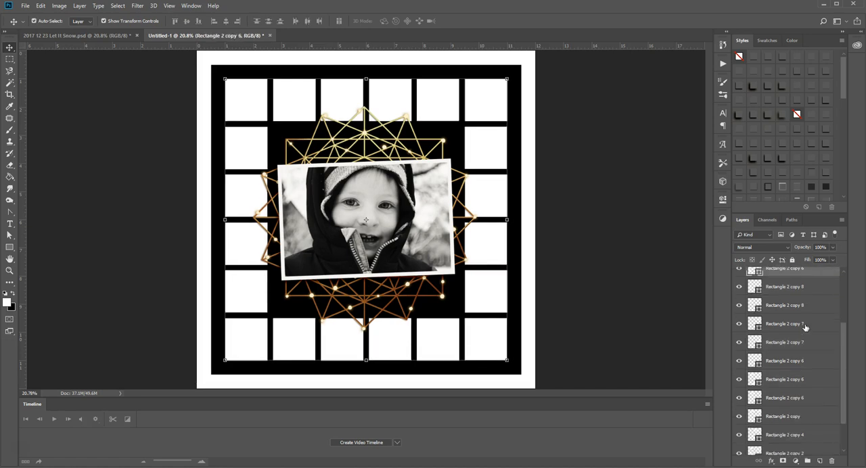
{"action": "left_click", "coordinate": [739, 357]}
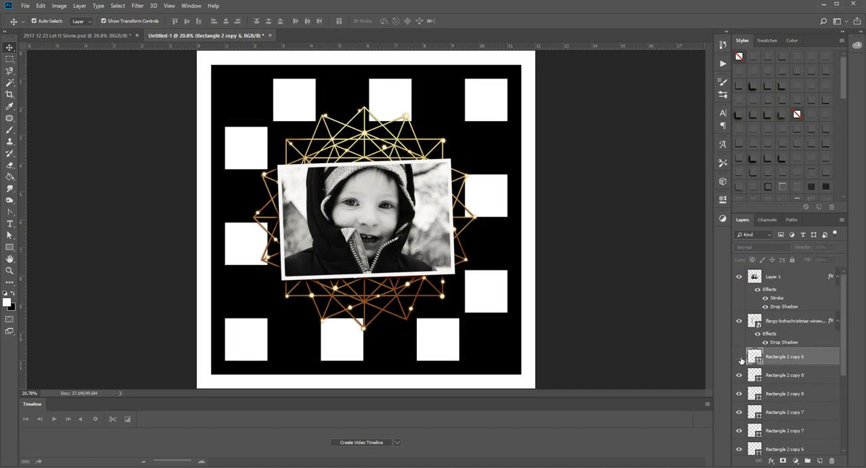
Step: Show the hidden merged squares again and merge all the remaining separate squares into a second shape layer
{"action": "left_click", "coordinate": [739, 357]}
{"action": "left_click", "coordinate": [739, 357]}
{"action": "left_click", "coordinate": [739, 357]}
{"action": "scroll", "coordinate": [778, 359], "scroll_direction": "down", "scroll_amount": 1}
{"action": "left_click", "coordinate": [796, 331]}
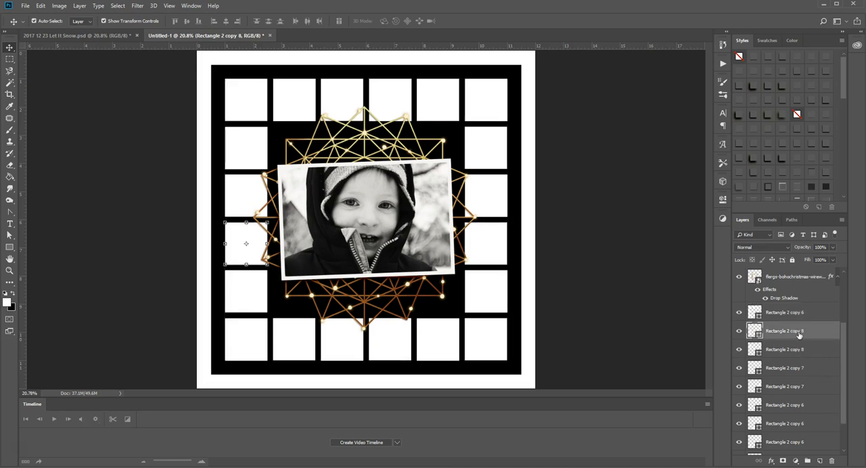
{"action": "scroll", "coordinate": [799, 334], "scroll_direction": "down", "scroll_amount": 2}
{"action": "scroll", "coordinate": [798, 334], "scroll_direction": "down", "scroll_amount": 2}
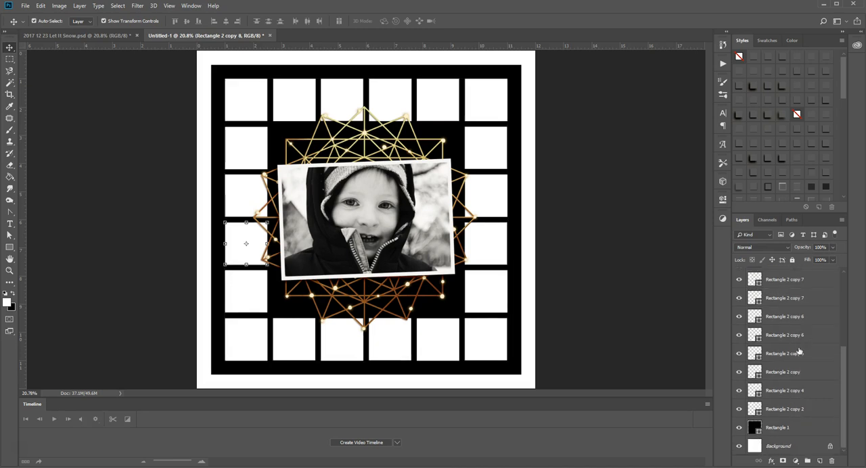
{"action": "left_click", "coordinate": [783, 409], "text": "shift"}
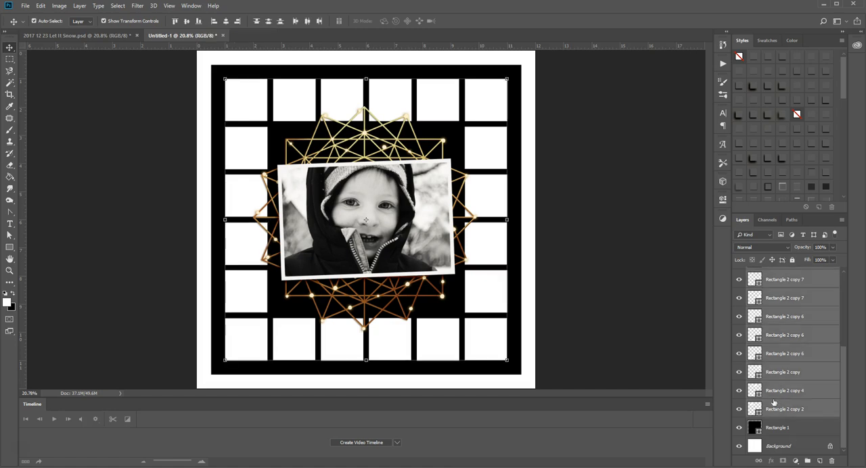
{"action": "key", "text": "ctrl+e"}
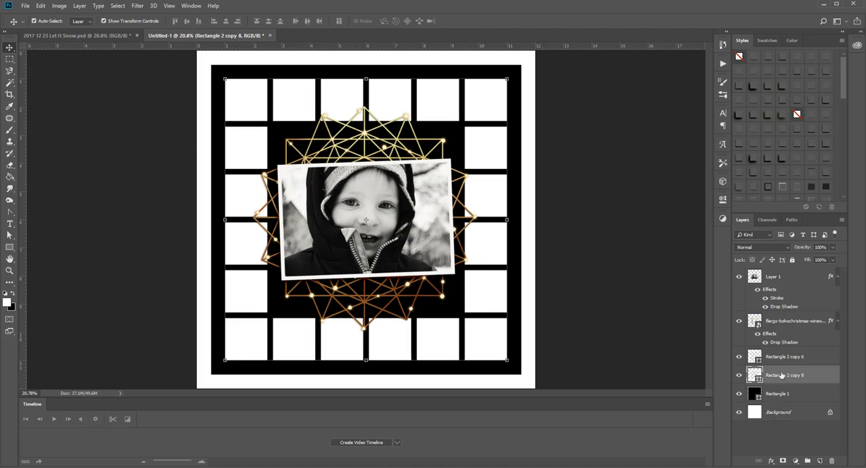
{"action": "left_click", "coordinate": [738, 375]}
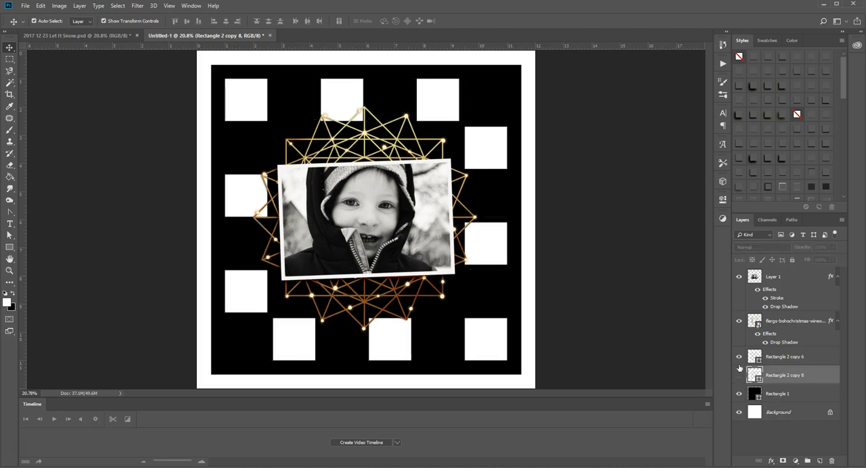
{"action": "left_click", "coordinate": [738, 375]}
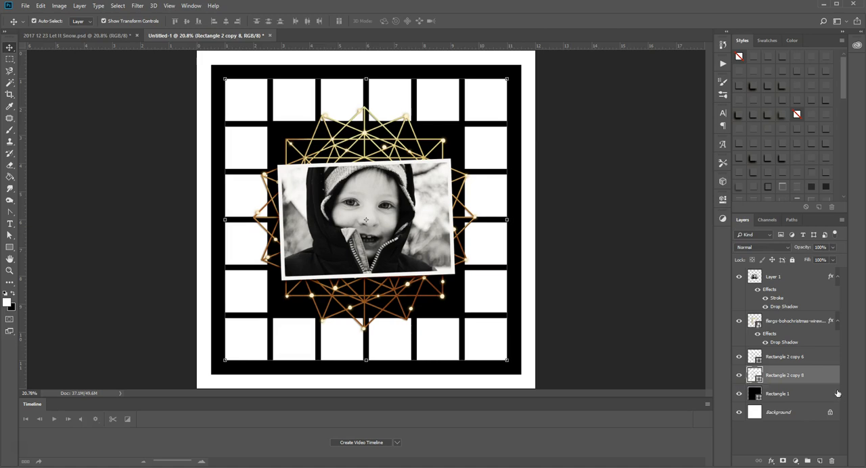
Step: Place the green bokeh paper flergs-bohochristmas-pp8 and move its layer beneath the black Rectangle 1, directly above the Background
{"action": "left_click", "coordinate": [788, 357]}
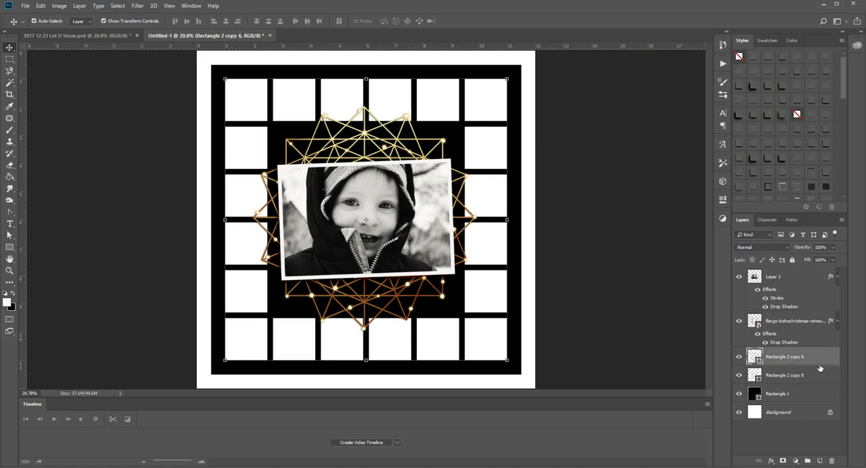
{"action": "left_click", "coordinate": [785, 395]}
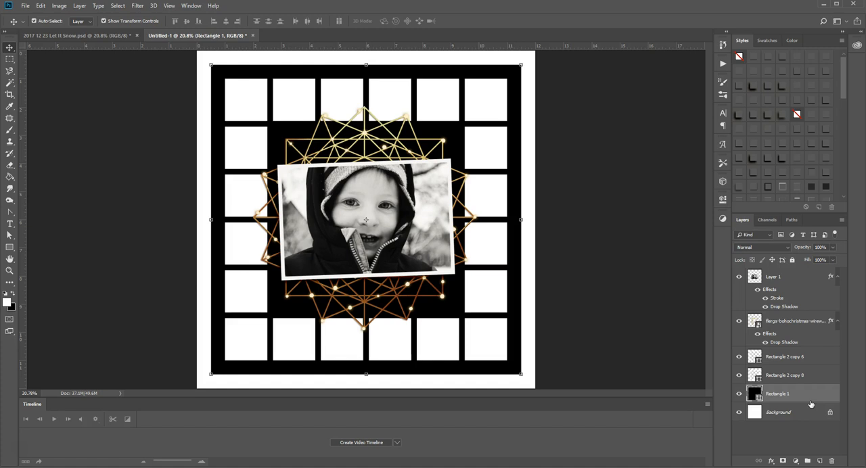
{"action": "key", "text": "ctrl"}
{"action": "key", "text": "ctrl+shift+p"}
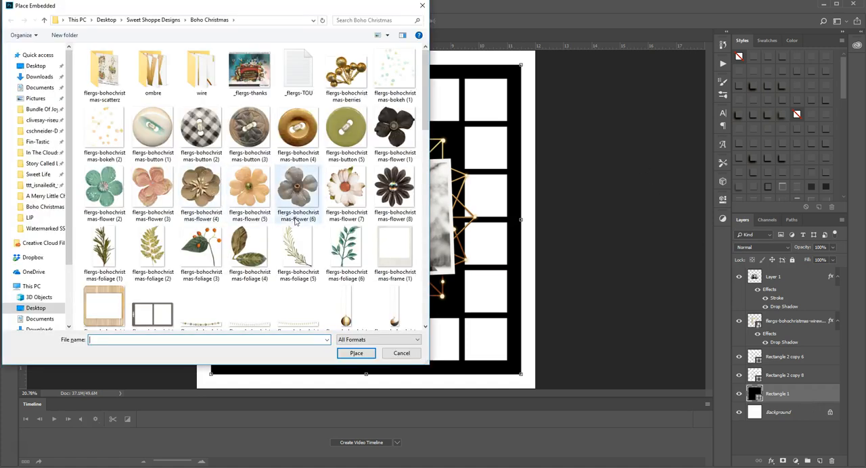
{"action": "scroll", "coordinate": [295, 221], "scroll_direction": "down", "scroll_amount": 8}
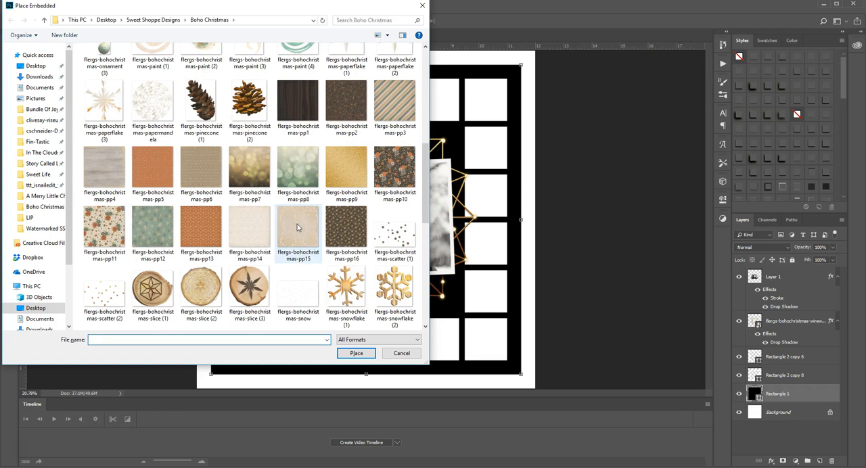
{"action": "double_click", "coordinate": [304, 169]}
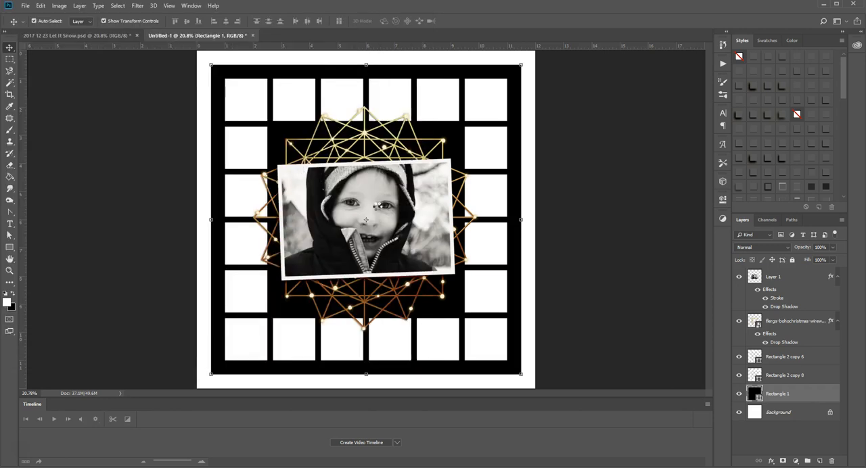
{"action": "key", "text": "Return"}
{"action": "left_click_drag", "start_coordinate": [749, 400], "coordinate": [748, 416]}
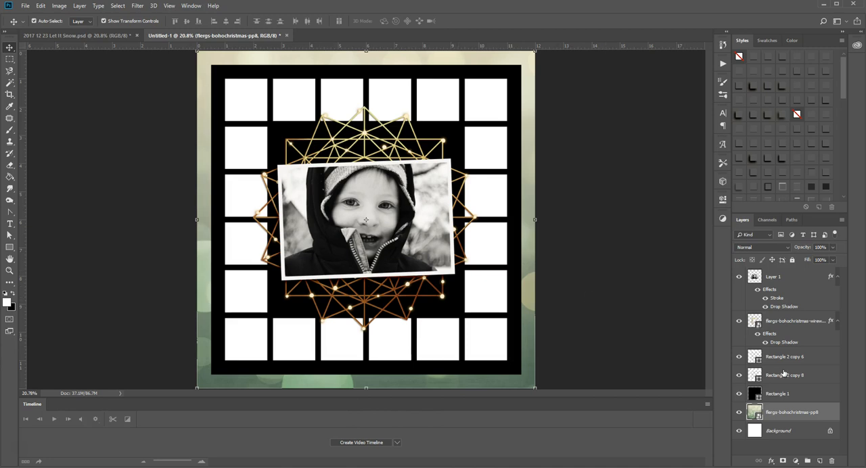
Step: Place the dark snowflake paper flergs-bohochristmas-pp16 above the black Rectangle 1 and clip it to that shape
{"action": "left_click", "coordinate": [798, 395]}
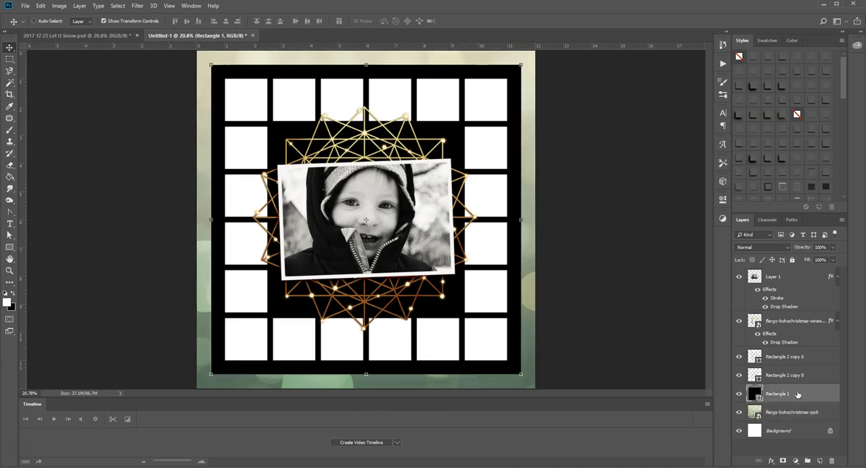
{"action": "key", "text": "ctrl+shift+p"}
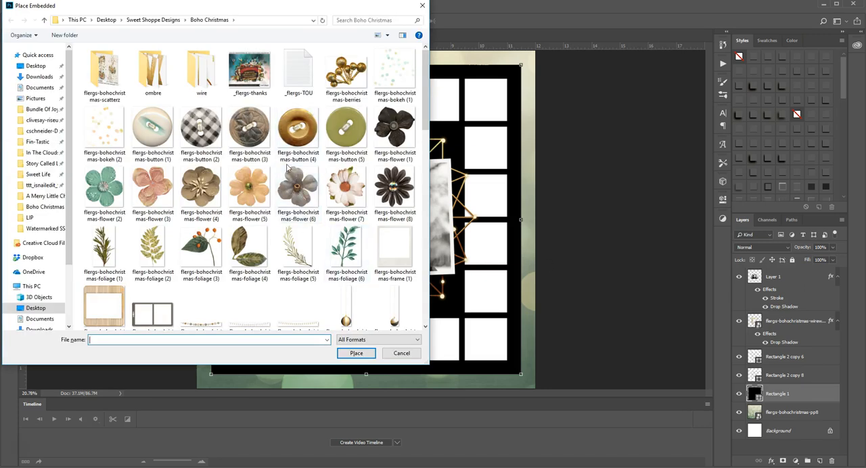
{"action": "scroll", "coordinate": [311, 169], "scroll_direction": "down", "scroll_amount": 10}
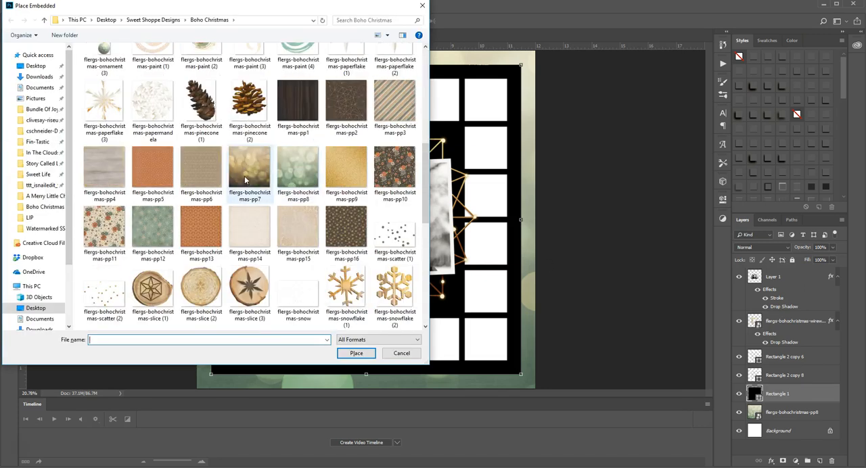
{"action": "key", "text": "Escape"}
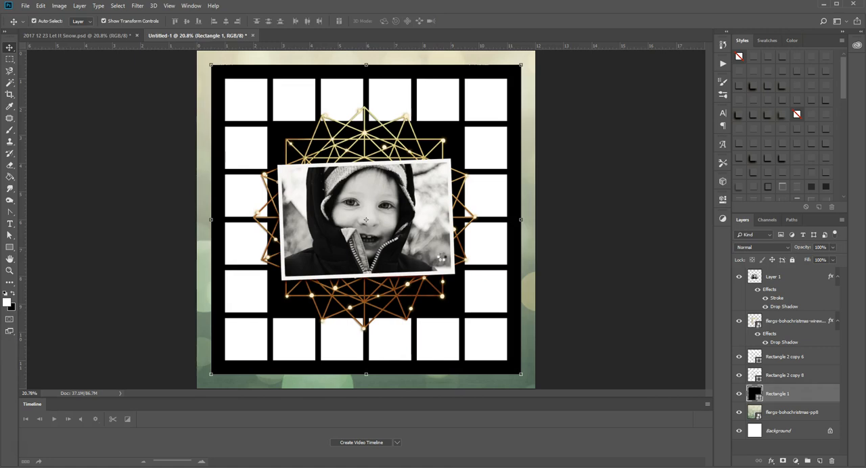
{"action": "key", "text": "Return"}
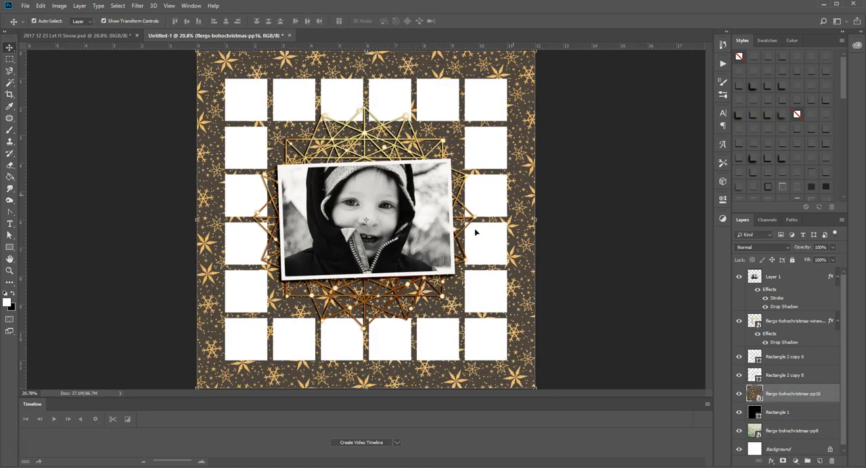
{"action": "left_click", "coordinate": [791, 413]}
{"action": "left_click", "coordinate": [741, 395]}
{"action": "left_click", "coordinate": [739, 394]}
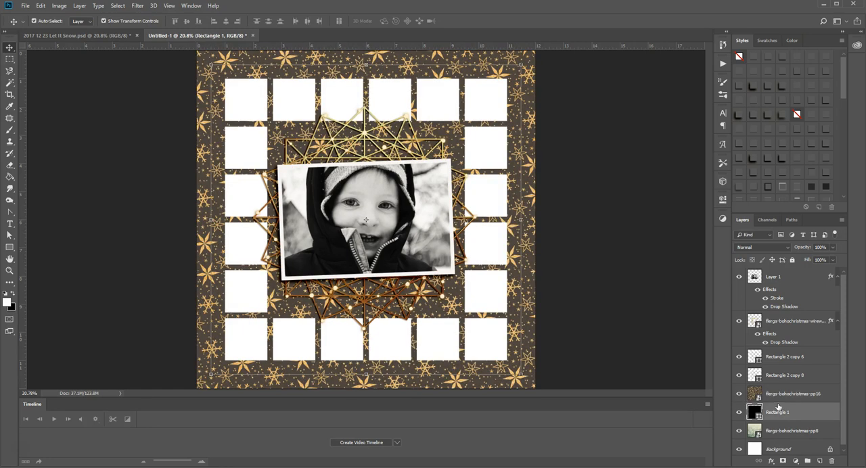
{"action": "left_click", "coordinate": [778, 399]}
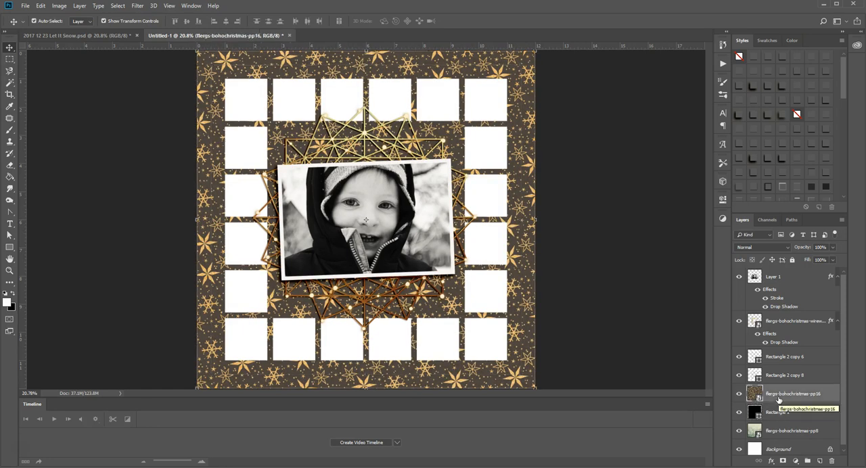
{"action": "key", "text": "ctrl+alt+g"}
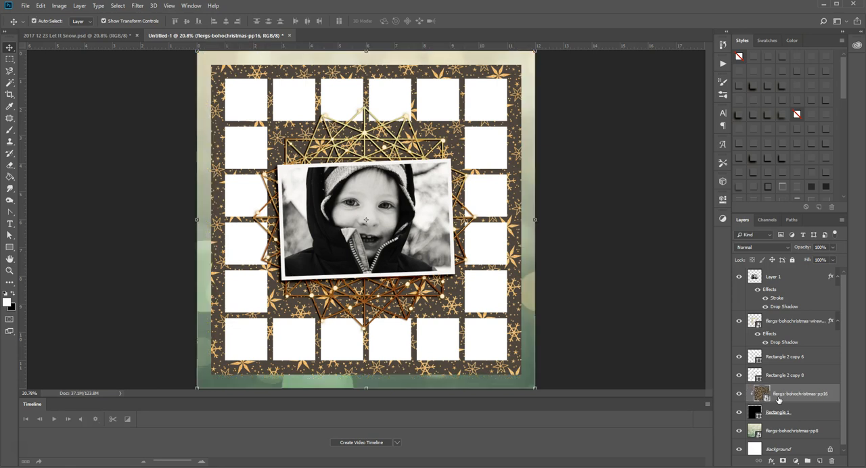
Step: Place the green star paper flergs-bohochristmas-pp12 above the Rectangle 2 copy 8 squares and clip it to them
{"action": "left_click", "coordinate": [782, 376]}
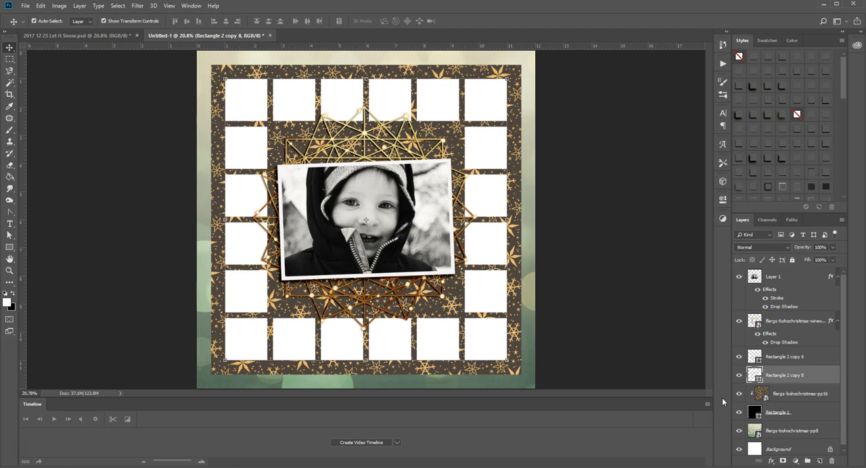
{"action": "left_click", "coordinate": [738, 376]}
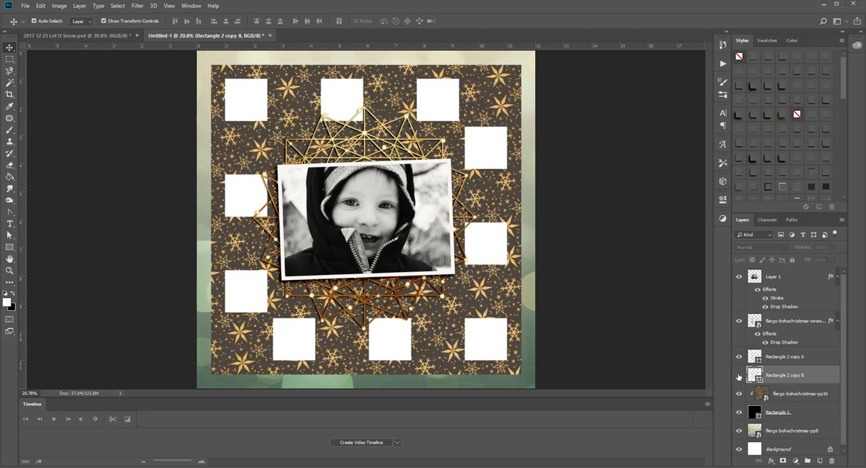
{"action": "left_click", "coordinate": [739, 375]}
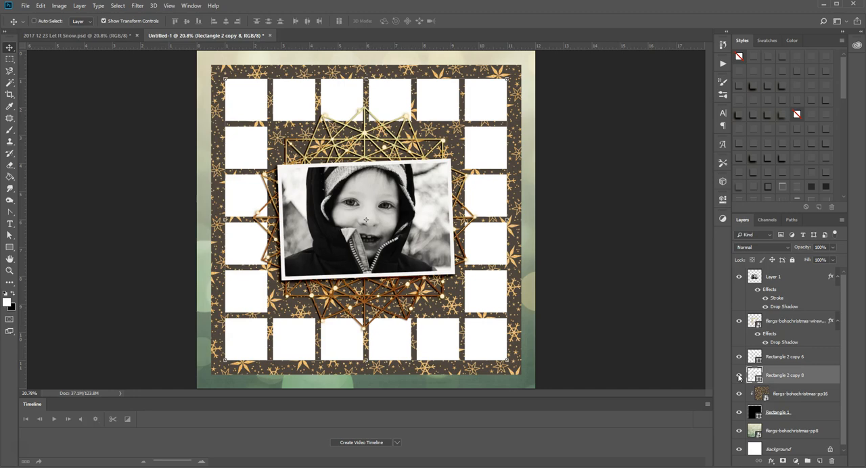
{"action": "key", "text": "ctrl+shift+p"}
{"action": "scroll", "coordinate": [317, 221], "scroll_direction": "down", "scroll_amount": 5}
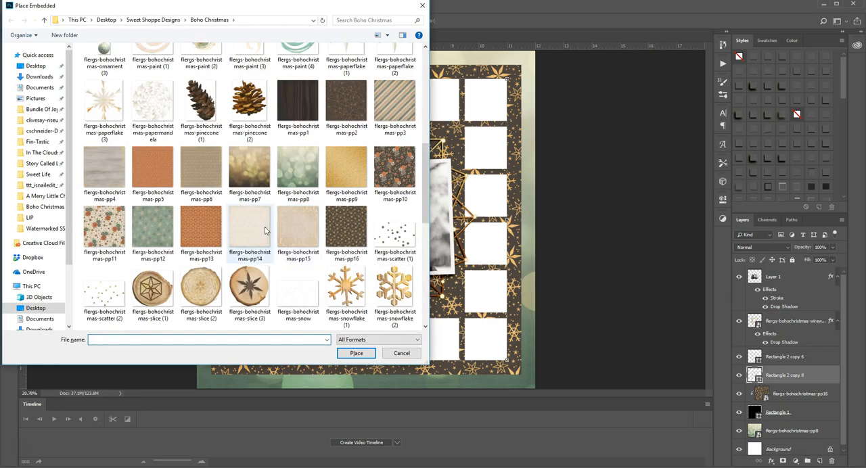
{"action": "key", "text": "Escape"}
{"action": "key", "text": "Return"}
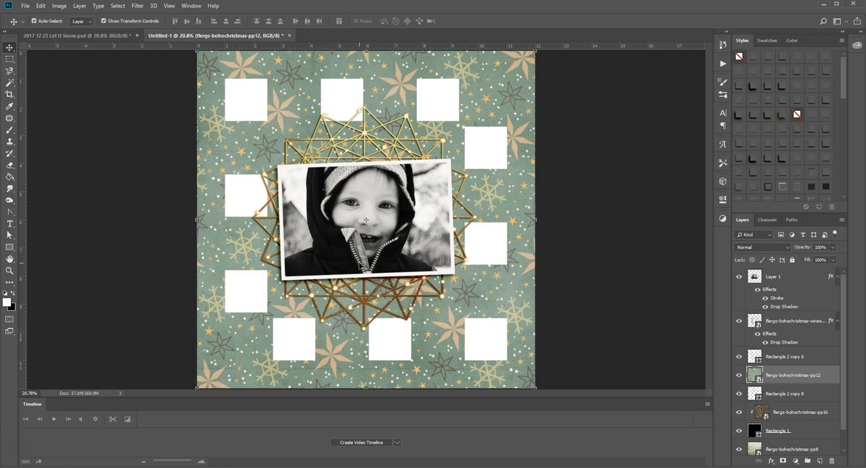
{"action": "key", "text": "ctrl+alt+g"}
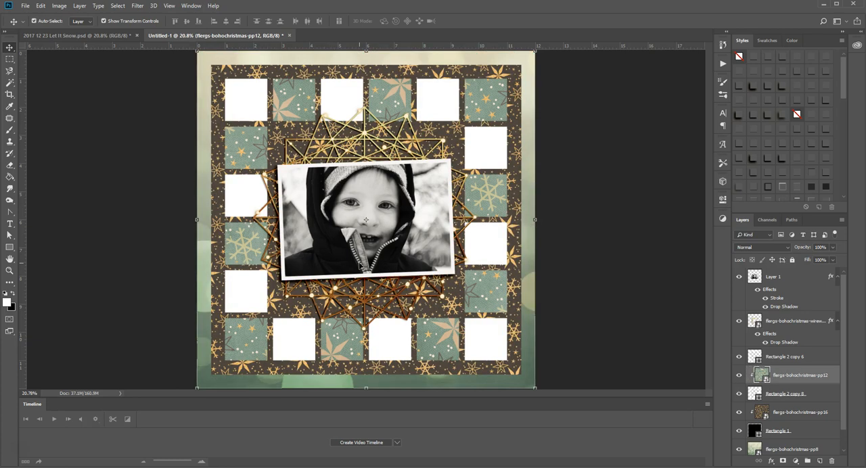
Step: Place the floral paper flergs-bohochristmas-pp11 above the Rectangle 2 copy 6 squares and clip it to them
{"action": "left_click", "coordinate": [805, 356]}
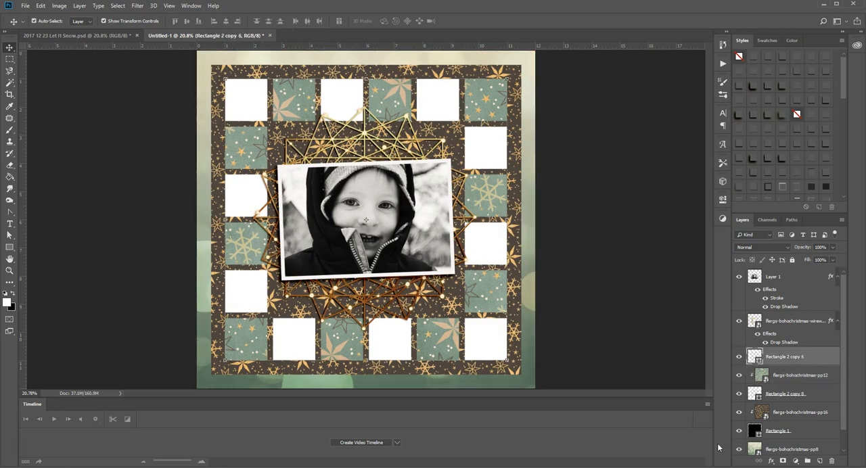
{"action": "key", "text": "ctrl+shift+p"}
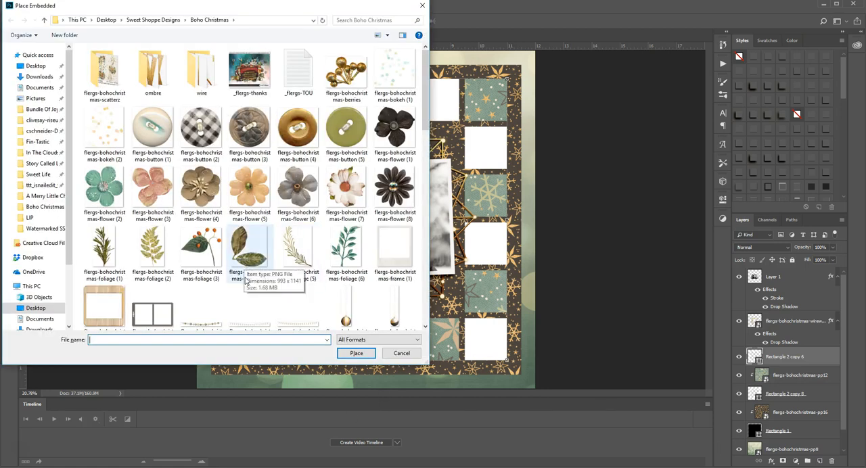
{"action": "scroll", "coordinate": [261, 233], "scroll_direction": "down", "scroll_amount": 3}
{"action": "scroll", "coordinate": [260, 229], "scroll_direction": "down", "scroll_amount": 4}
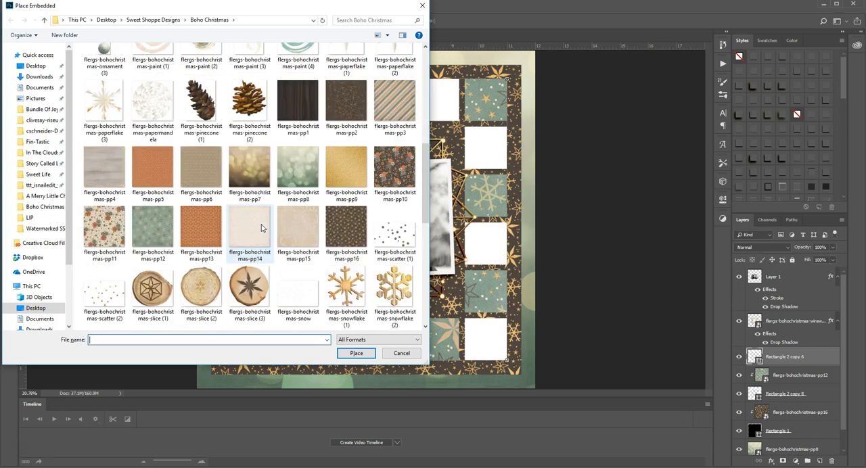
{"action": "left_click", "coordinate": [105, 230]}
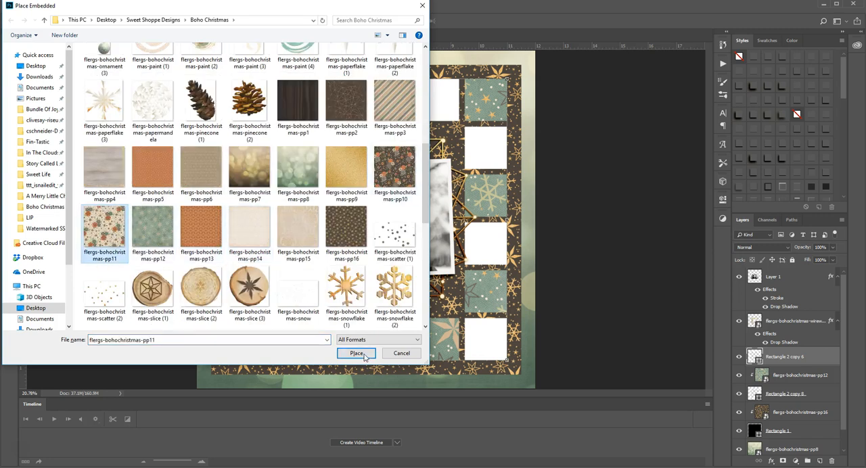
{"action": "left_click", "coordinate": [356, 353]}
{"action": "key", "text": "Return"}
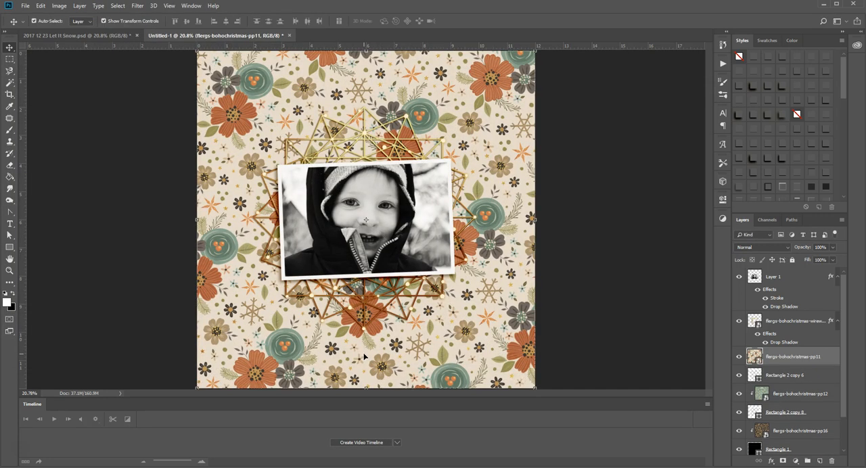
{"action": "key", "text": "ctrl+alt+g"}
{"action": "key", "text": "ctrl"}
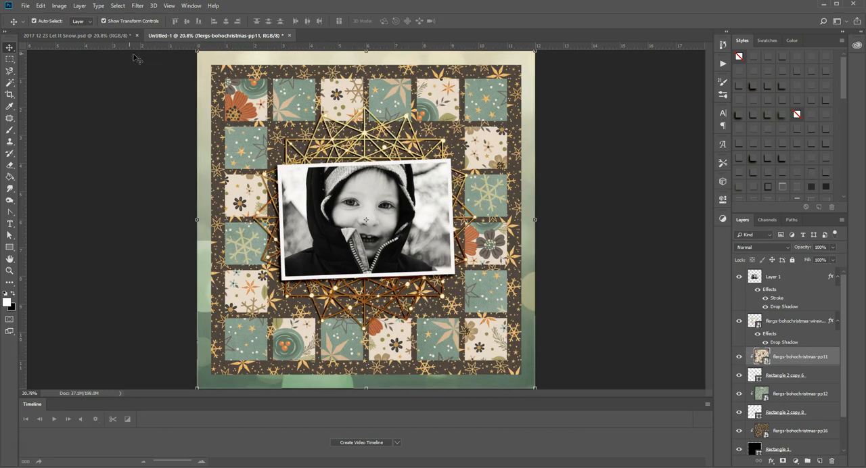
Step: Compare the patterned squares with the finished Let It Snow layout, and show the grid over the untitled document
{"action": "left_click", "coordinate": [91, 38]}
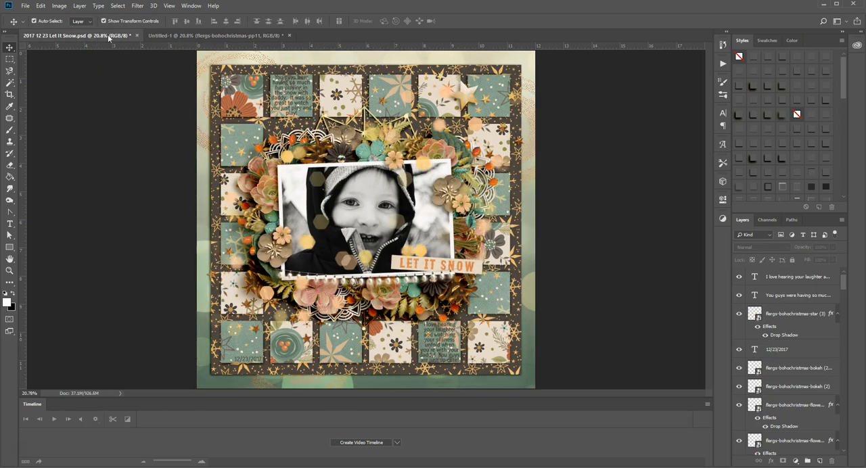
{"action": "left_click", "coordinate": [176, 38]}
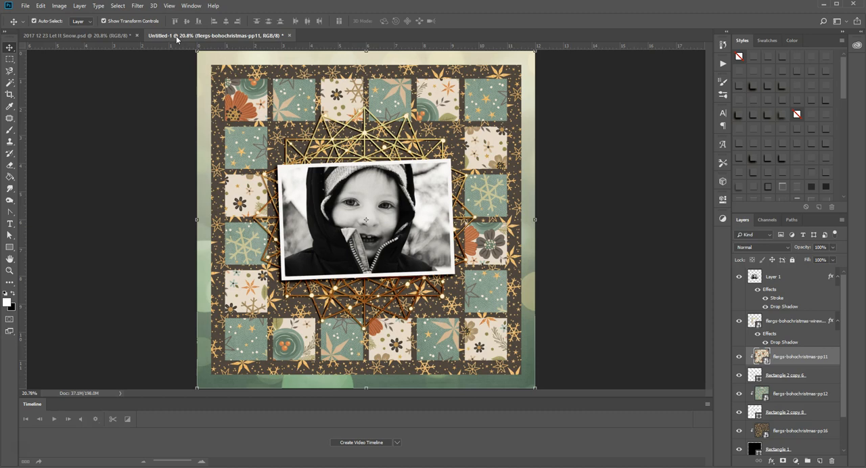
{"action": "key", "text": "ctrl+apostrophe"}
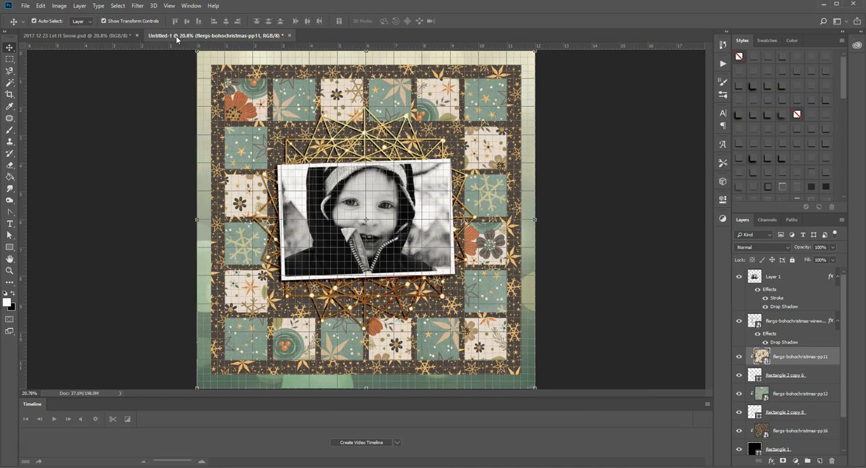